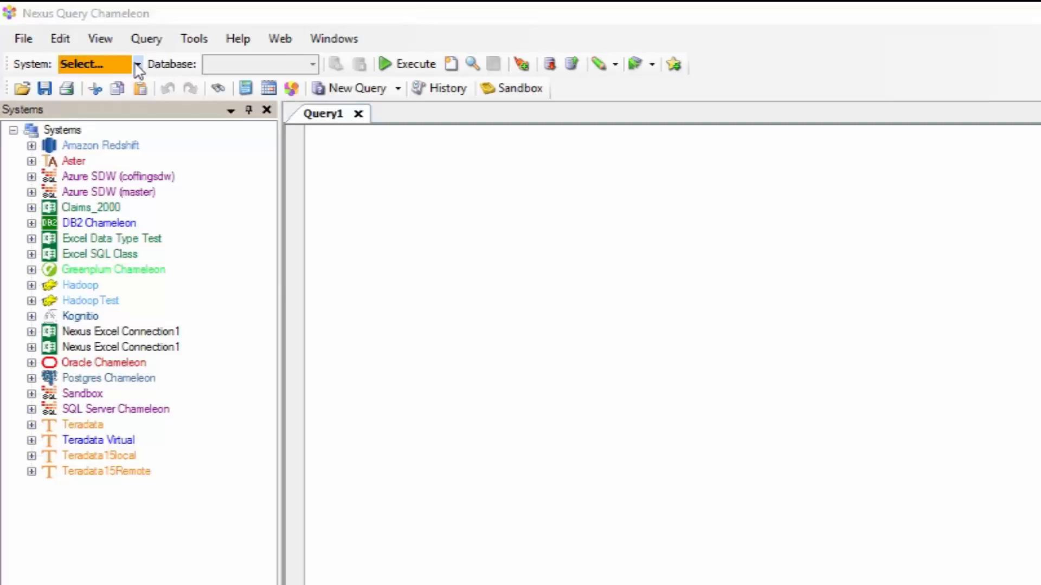
# Step: Set the query's system to Teradata Virtual and its database to SQL_CLASS
pyautogui.click(138, 64)
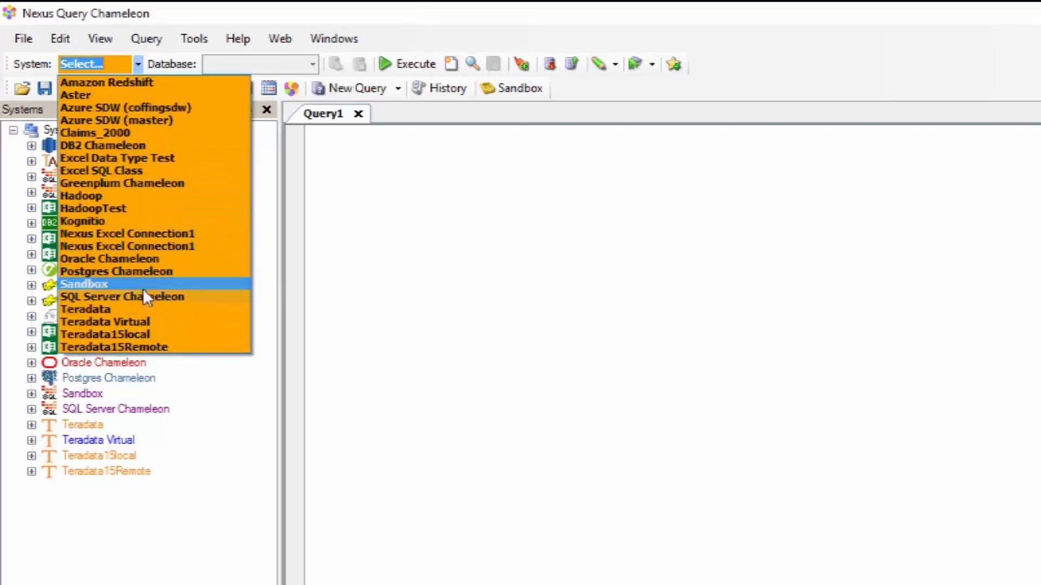
pyautogui.click(145, 321)
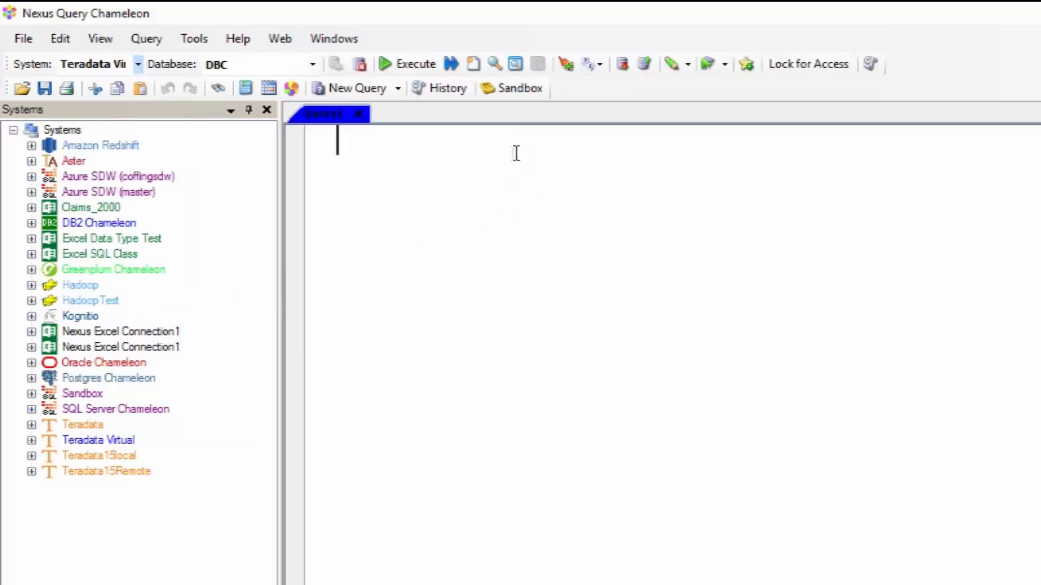
pyautogui.click(312, 64)
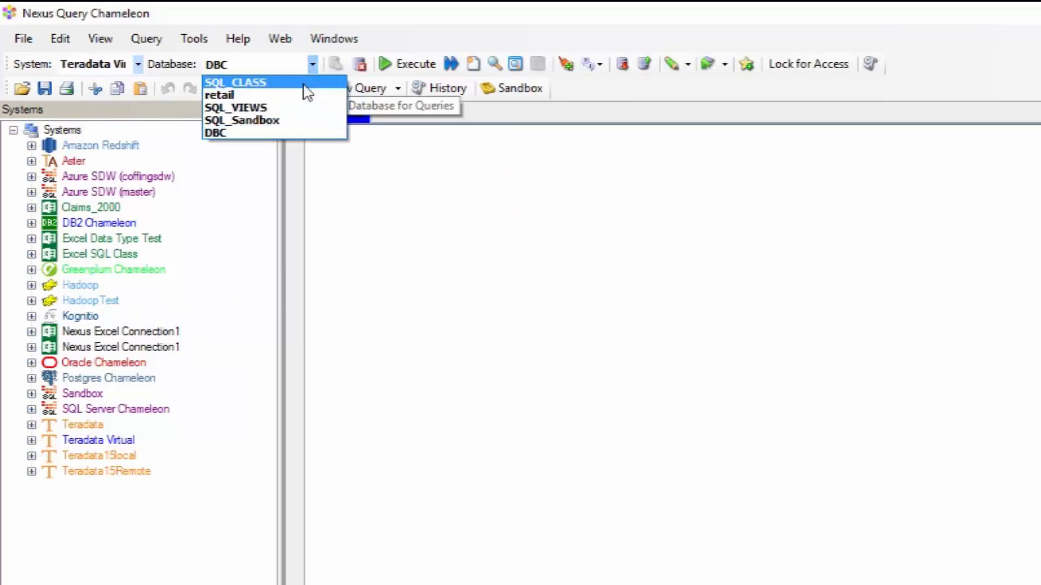
pyautogui.click(302, 80)
pyautogui.click(404, 156)
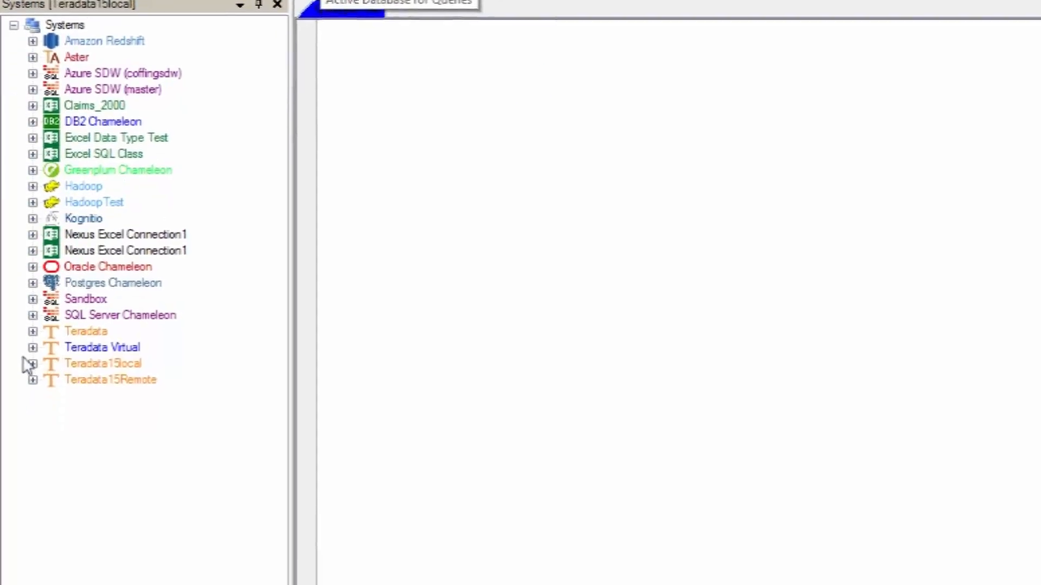
# Step: Open Sales_table from the SQL_CLASS tables of Teradata Virtual in the Super Join Builder
pyautogui.click(32, 441)
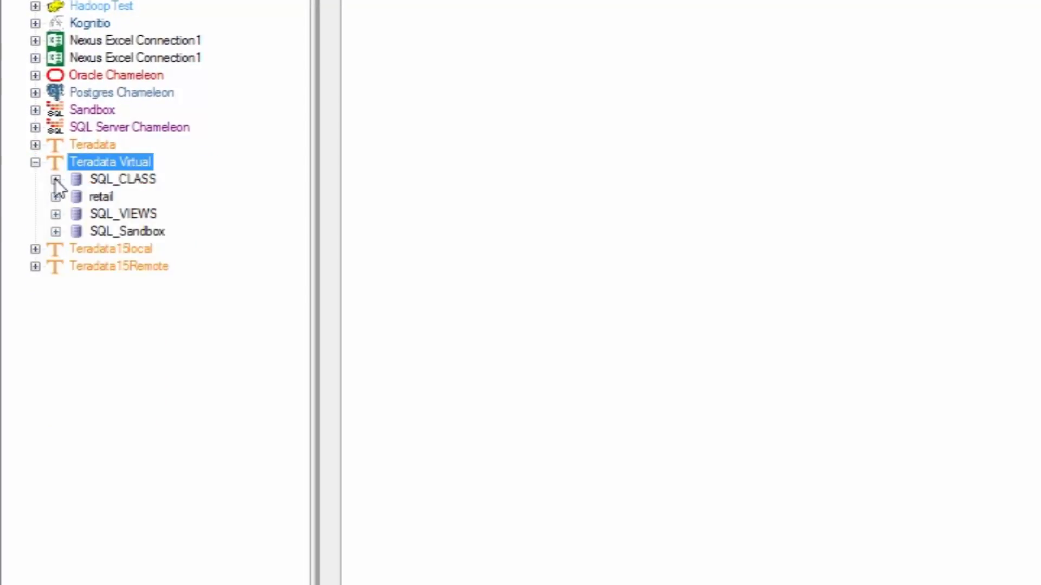
pyautogui.click(56, 179)
pyautogui.click(77, 198)
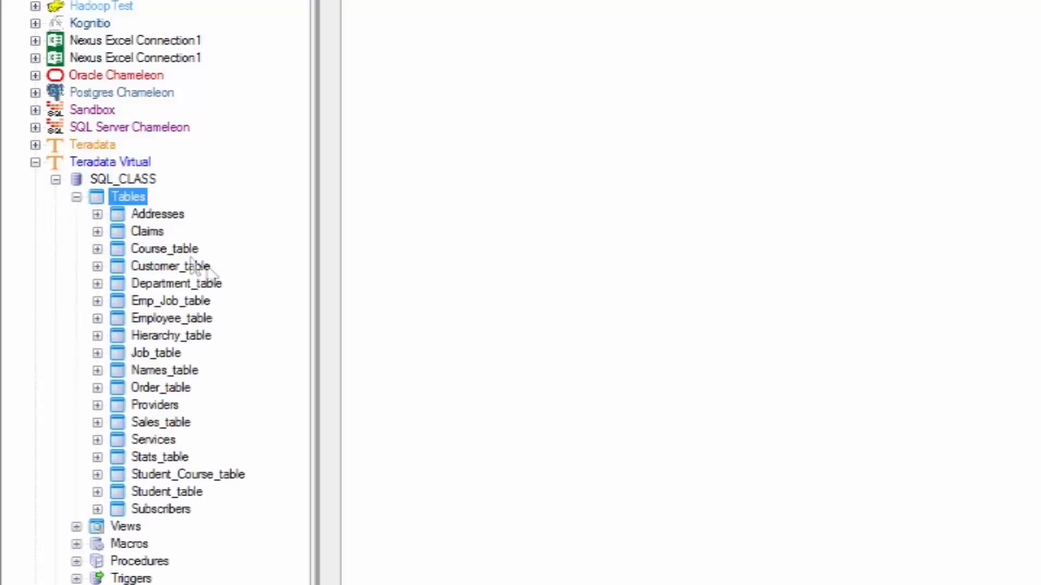
pyautogui.click(182, 423)
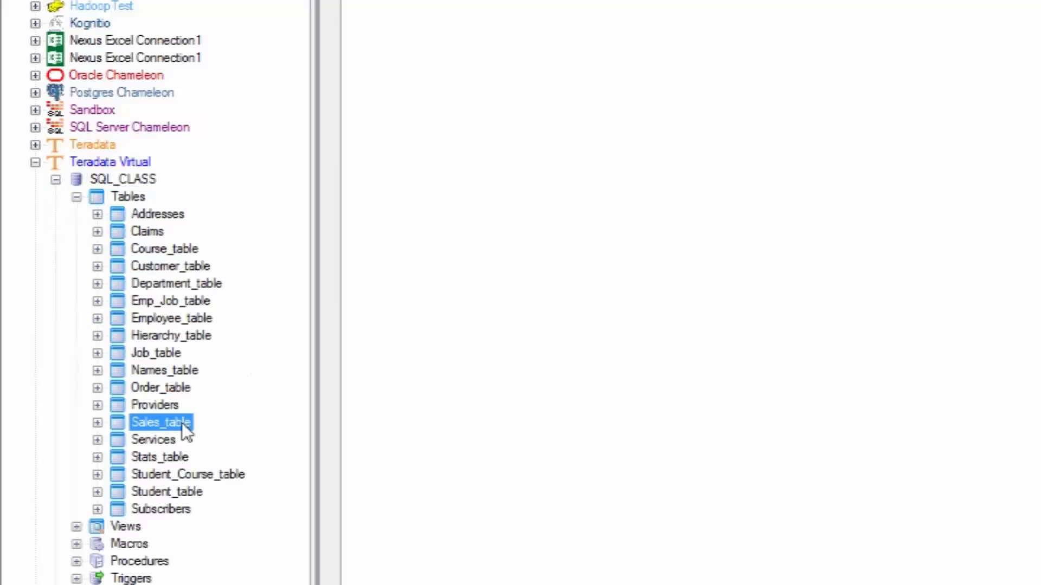
pyautogui.rightClick(181, 422)
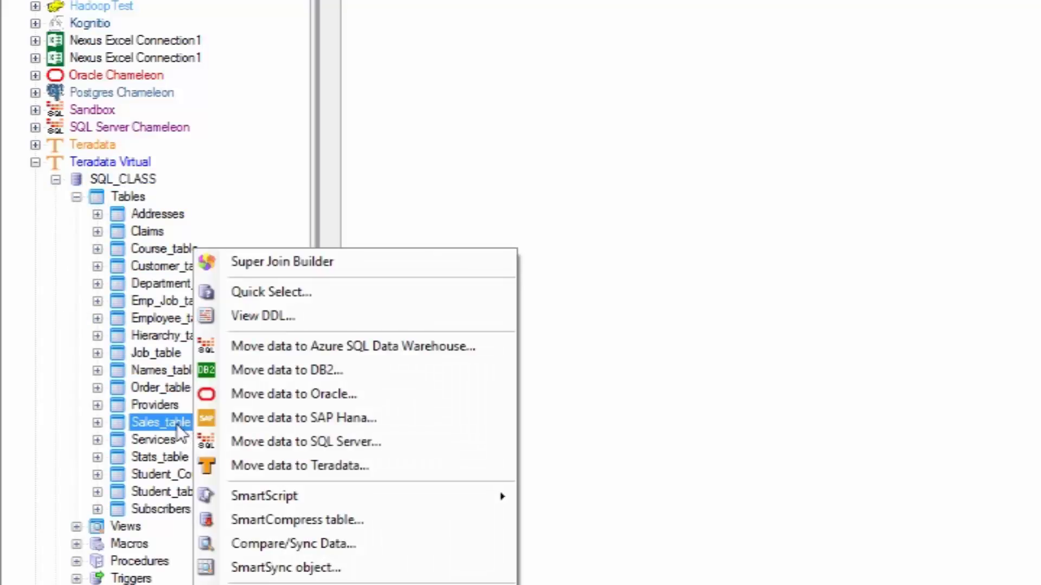
pyautogui.click(336, 265)
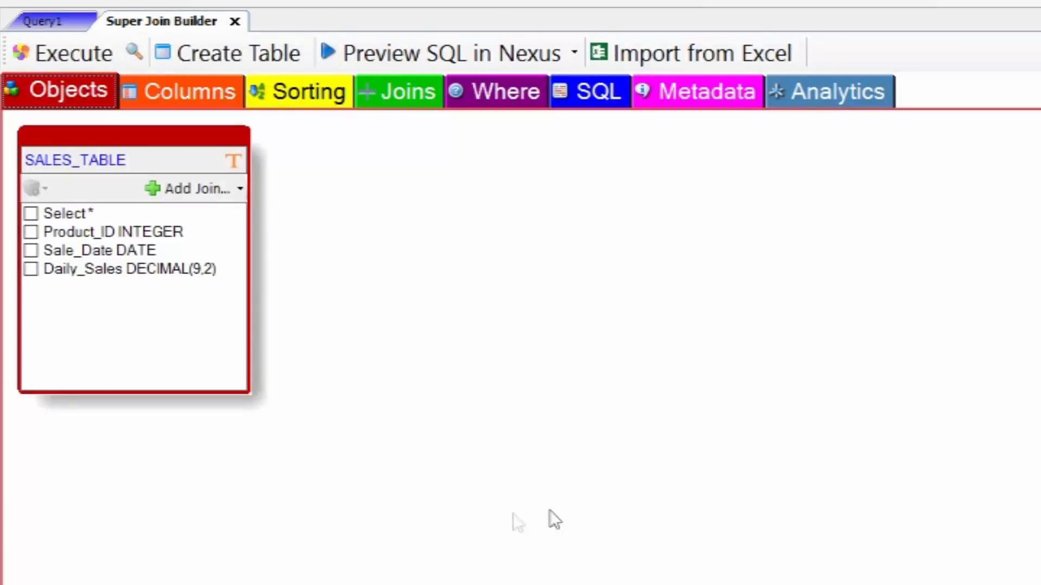
# Step: Include all columns of SALES_TABLE in the join and review the generated SQL
pyautogui.click(30, 214)
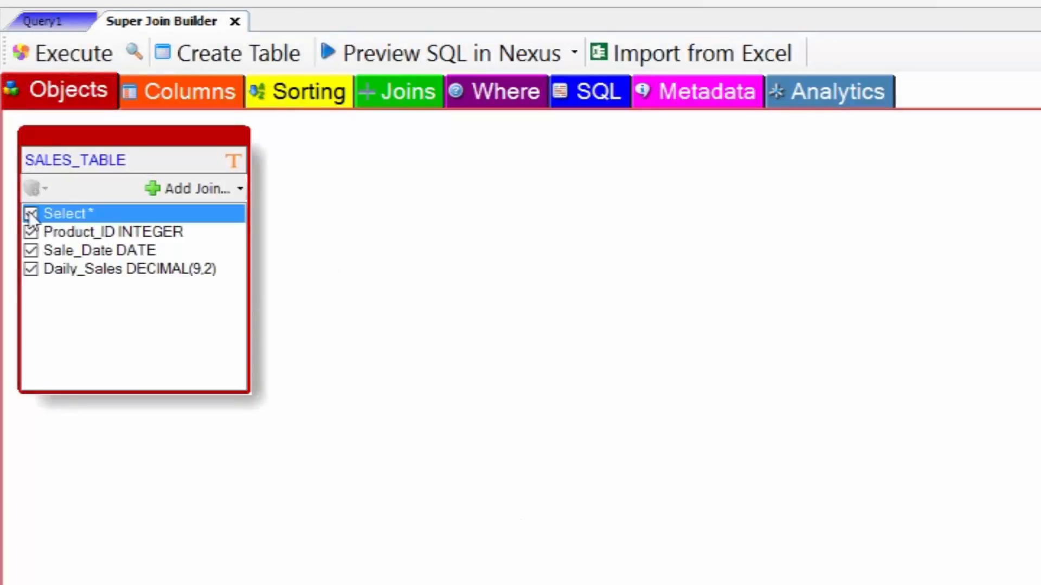
pyautogui.click(599, 101)
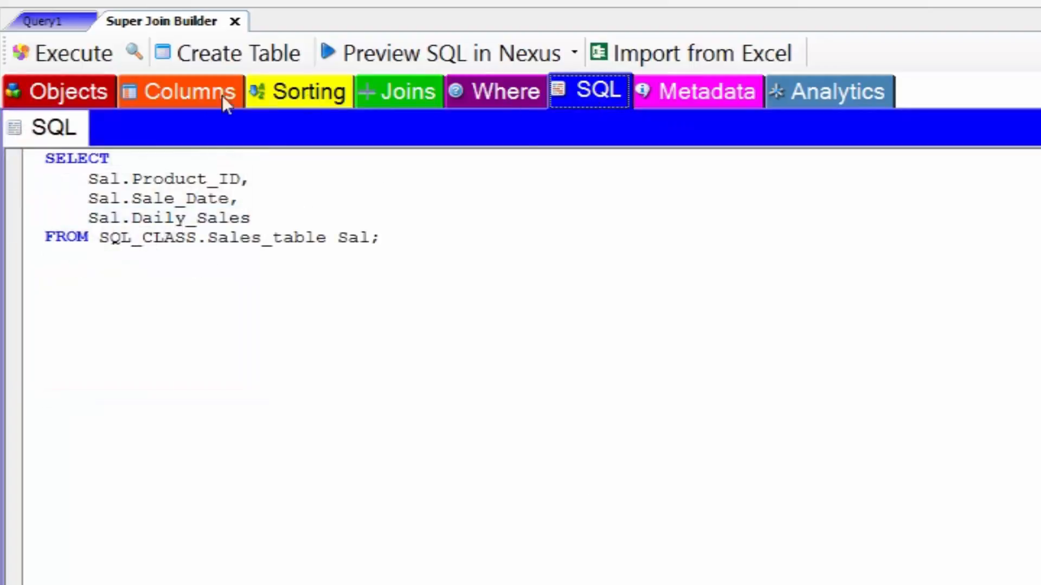
pyautogui.click(64, 93)
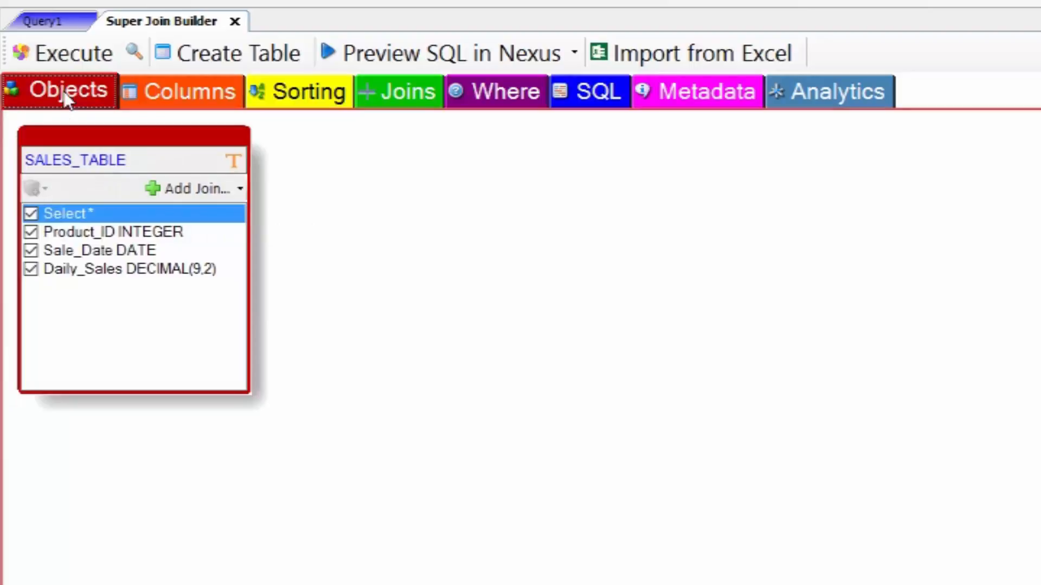
# Step: In the Grouping Sets analytics, assign Product_ID as the product, Sale_Date as the date column and Daily_Sales as the sum
pyautogui.click(840, 96)
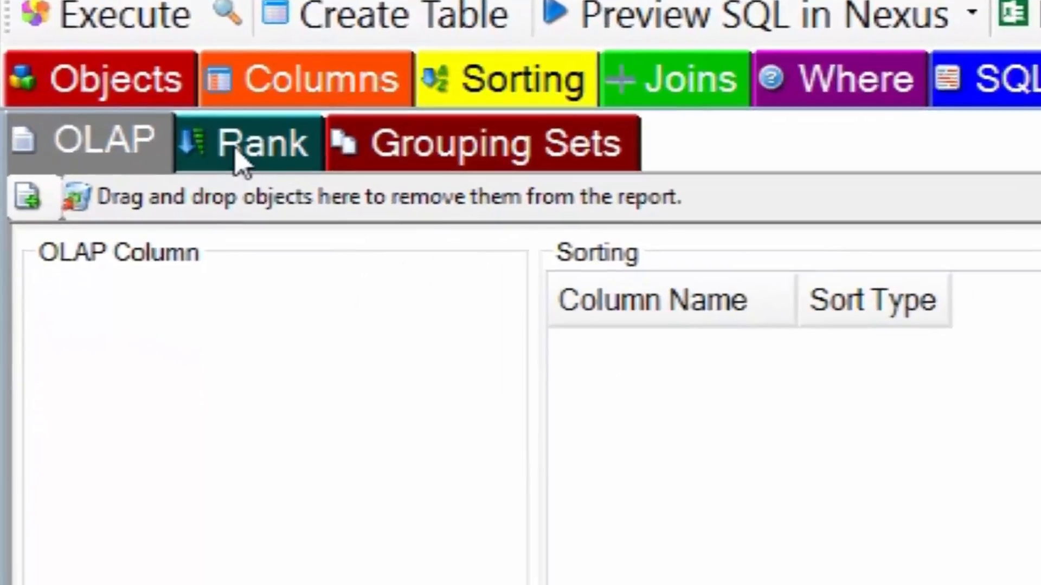
pyautogui.click(239, 163)
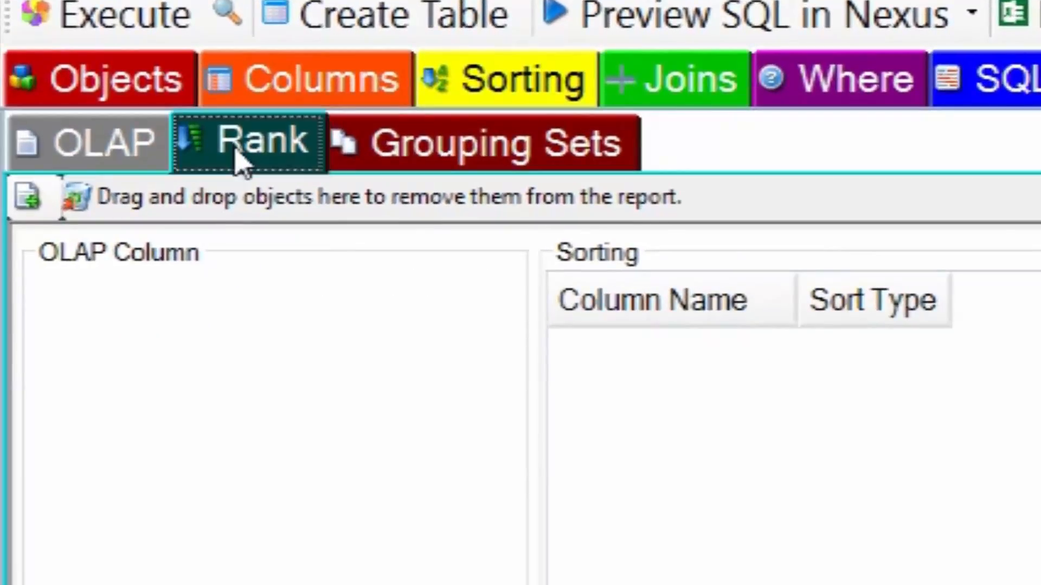
pyautogui.click(472, 146)
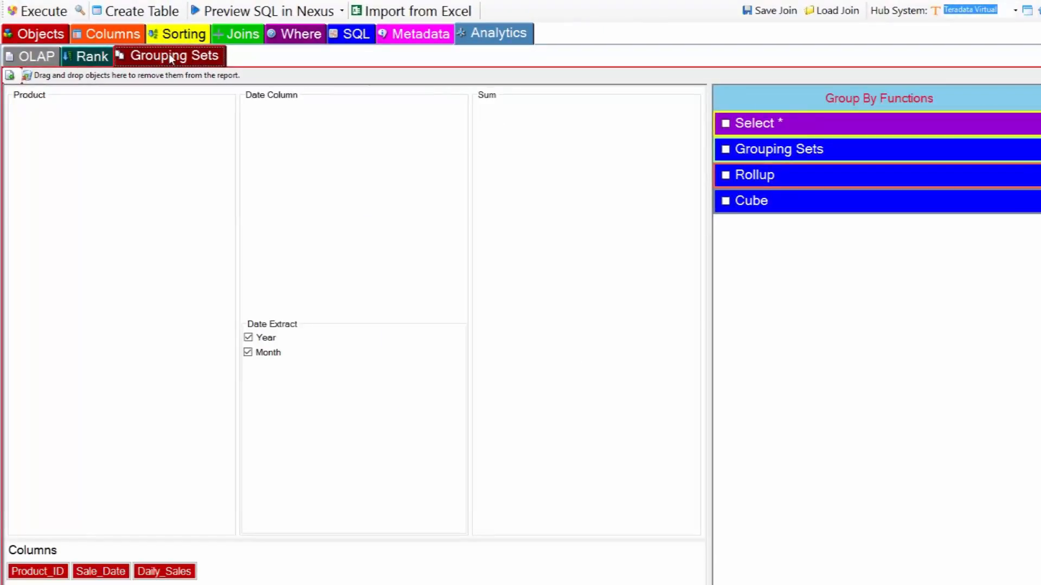
pyautogui.moveTo(54, 570); pyautogui.dragTo(61, 144)
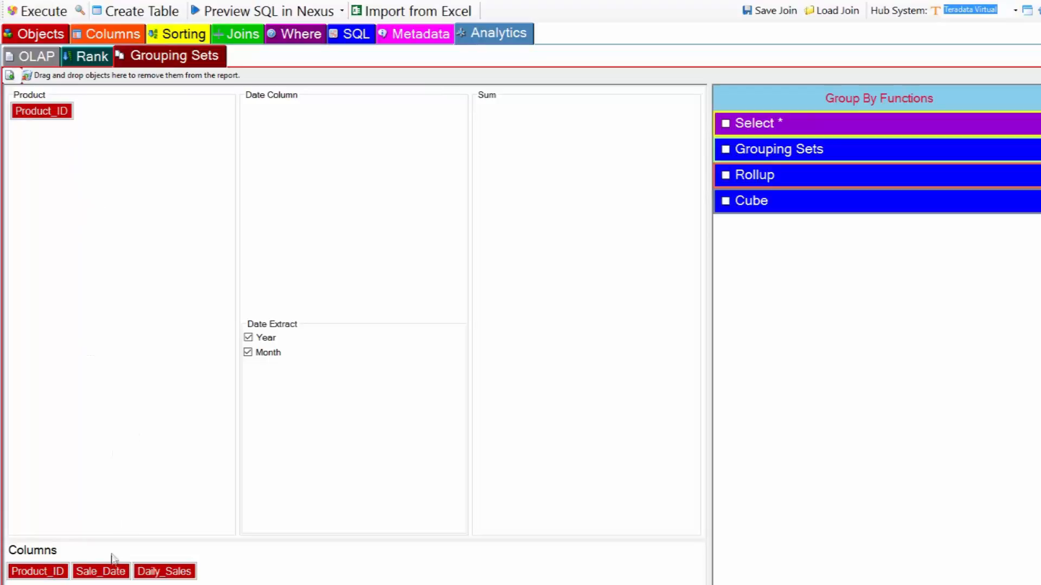
pyautogui.moveTo(100, 573); pyautogui.dragTo(249, 260)
pyautogui.moveTo(288, 139); pyautogui.dragTo(293, 128)
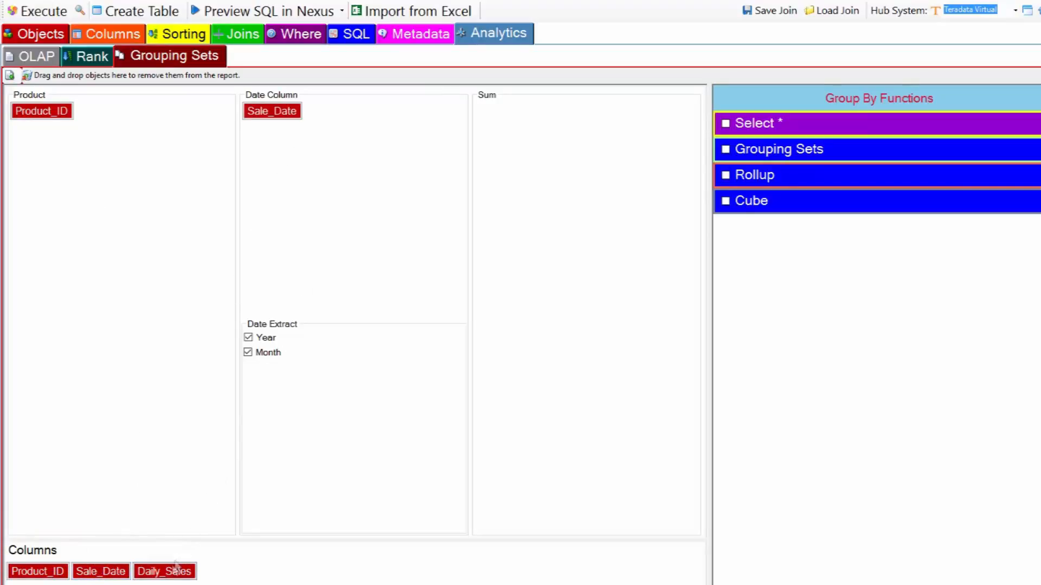
pyautogui.moveTo(164, 569); pyautogui.dragTo(412, 264)
pyautogui.moveTo(486, 116); pyautogui.dragTo(495, 109)
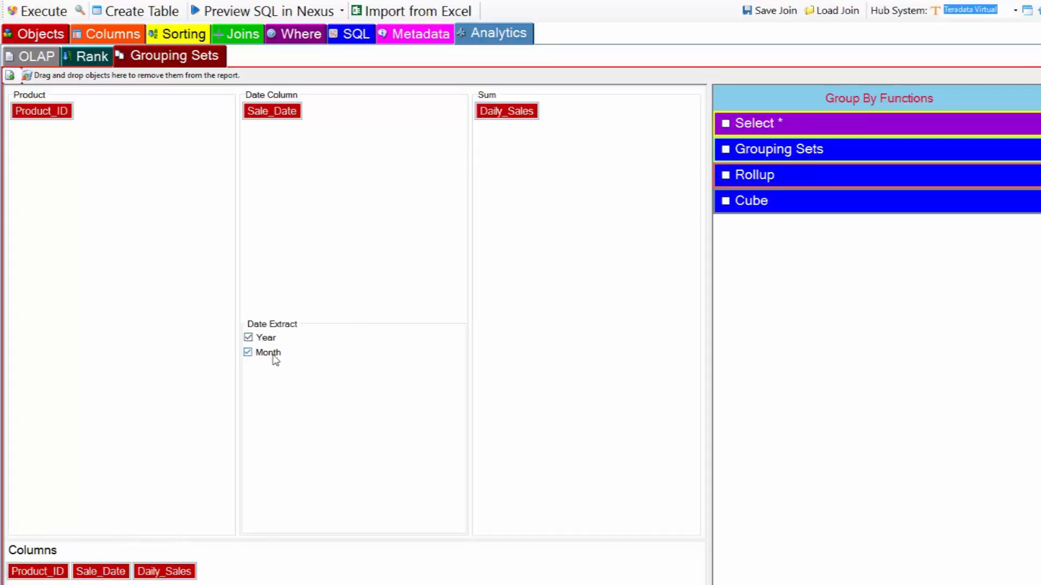
# Step: Enable Grouping Sets, Rollup and Cube, and send all the generated SQL to Nexus as SELECT statements
pyautogui.click(725, 148)
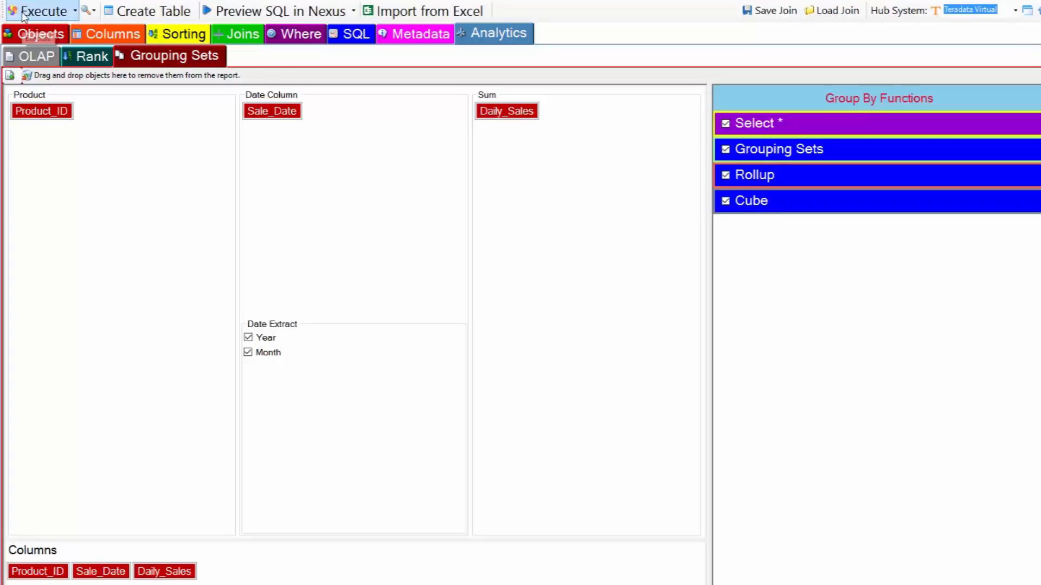
pyautogui.click(356, 35)
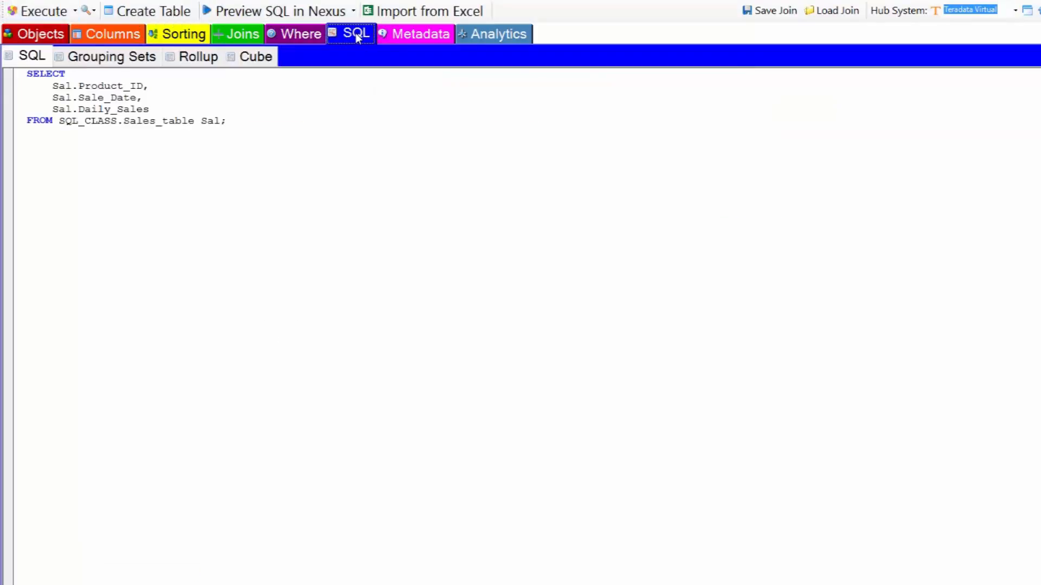
pyautogui.click(354, 12)
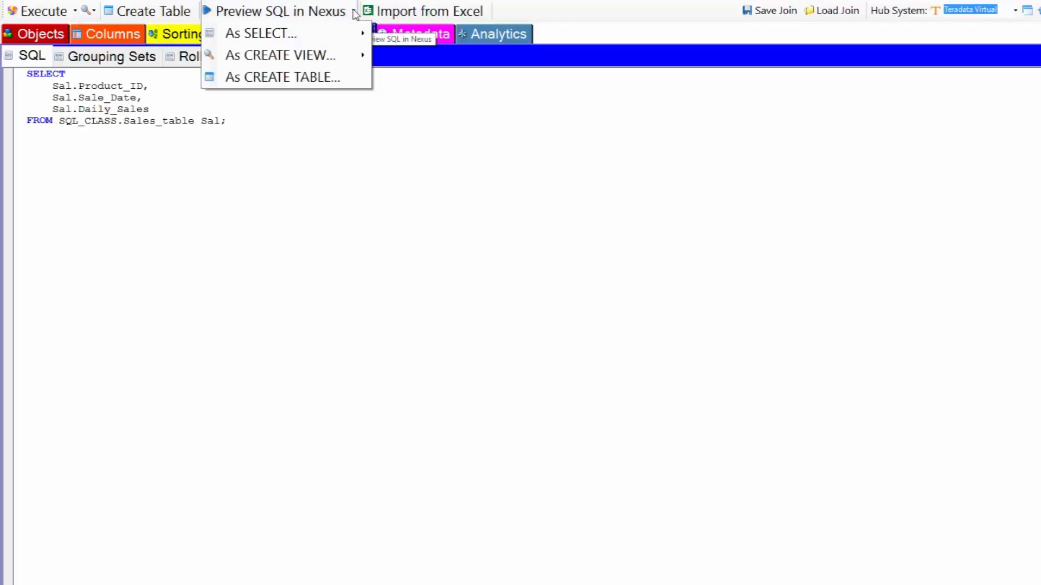
pyautogui.moveTo(353, 33)
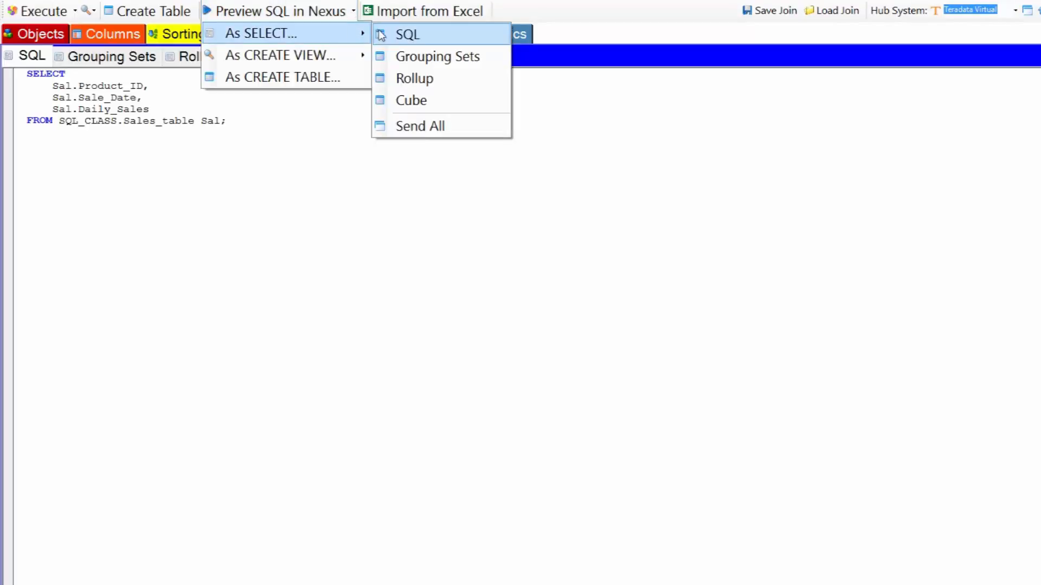
pyautogui.click(442, 129)
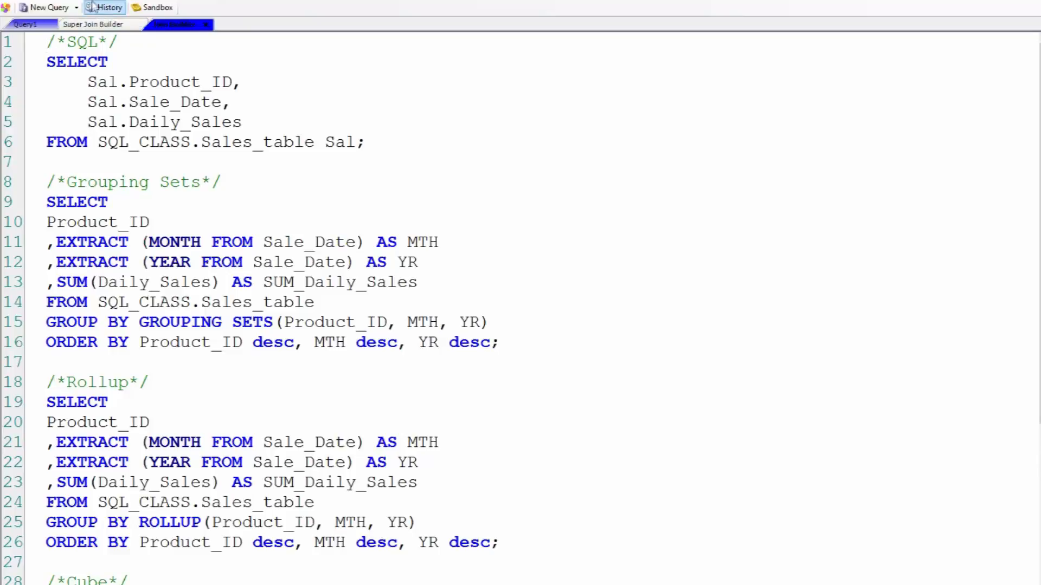
# Step: Execute all the generated queries and enlarge the results area over the SQL text
pyautogui.press('F5')
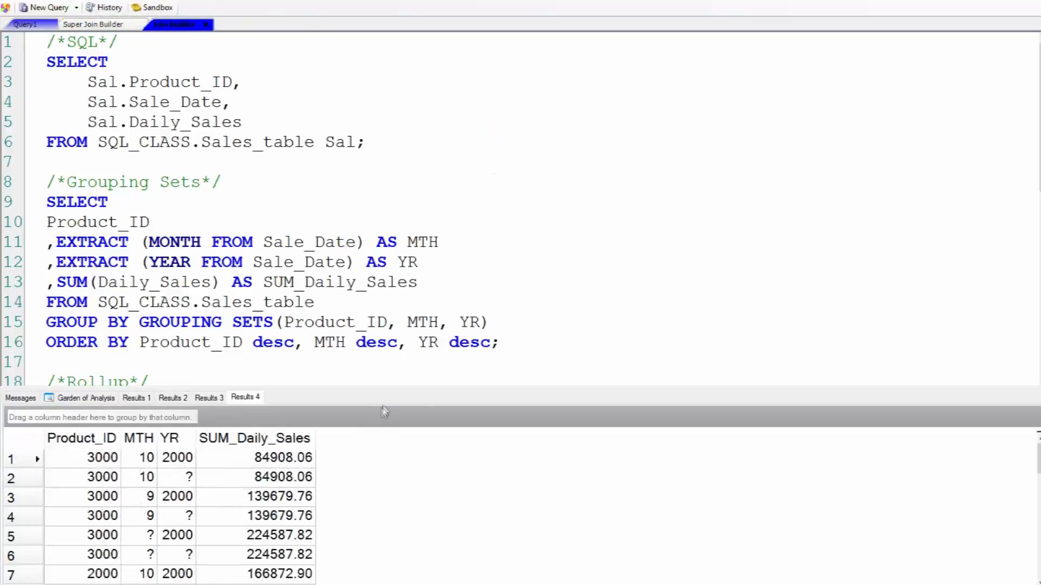
pyautogui.moveTo(385, 388); pyautogui.dragTo(404, 127)
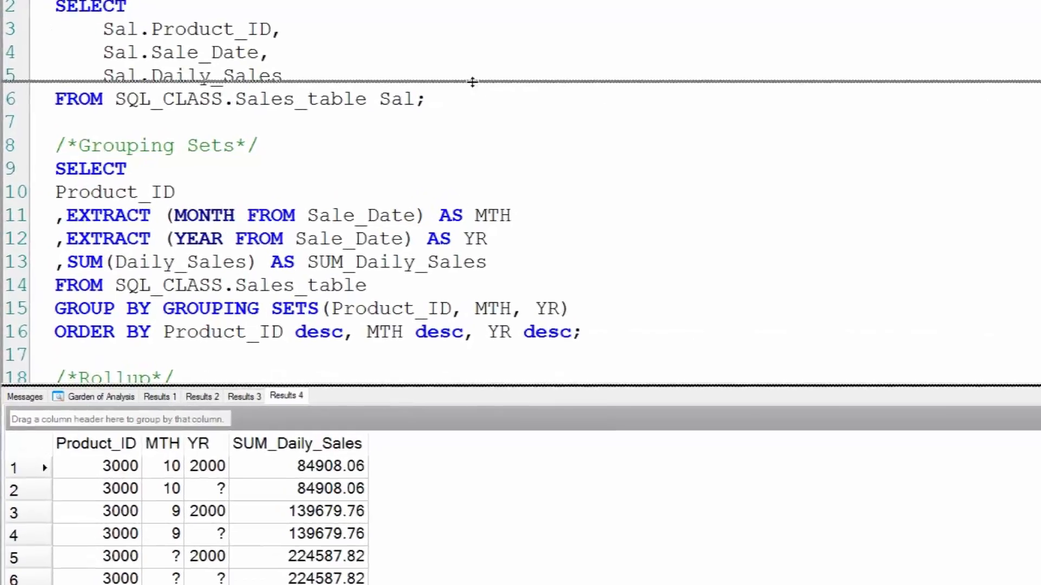
pyautogui.moveTo(472, 82); pyautogui.dragTo(472, 82)
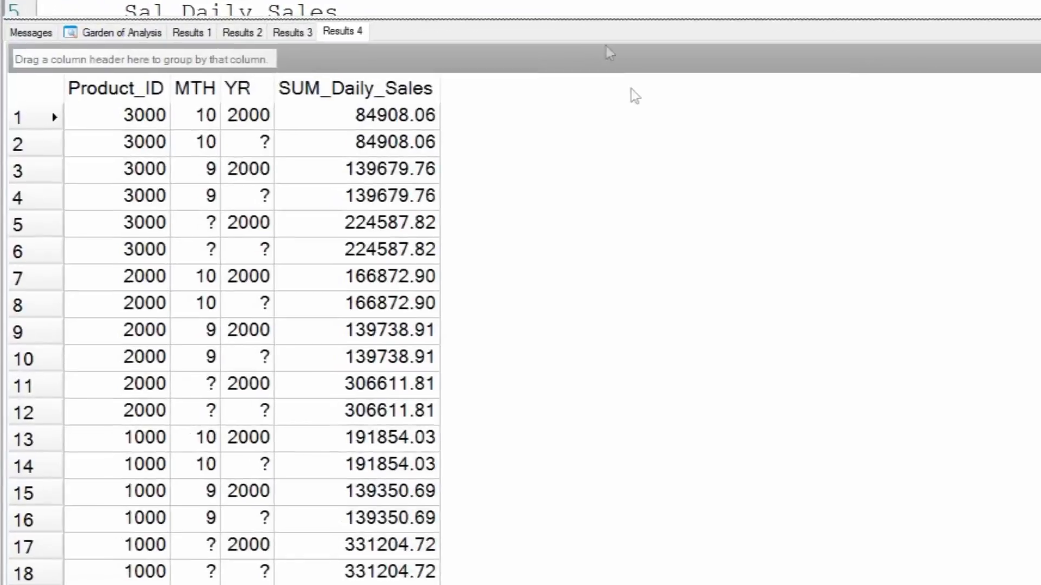
# Step: Examine the detail rows of the first result set and the year, month and product subtotals in the Grouping Sets results
pyautogui.click(160, 396)
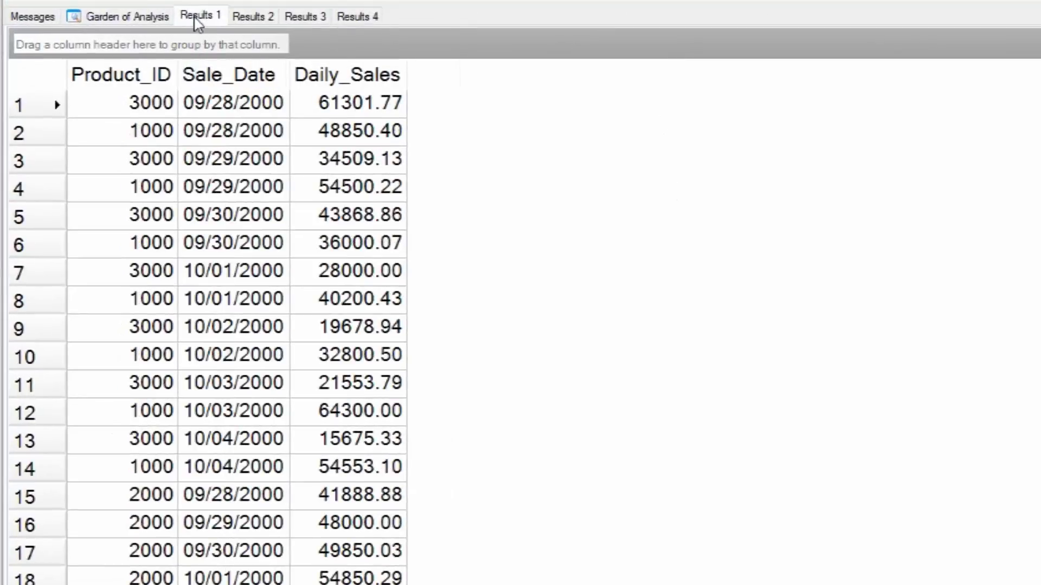
pyautogui.click(252, 16)
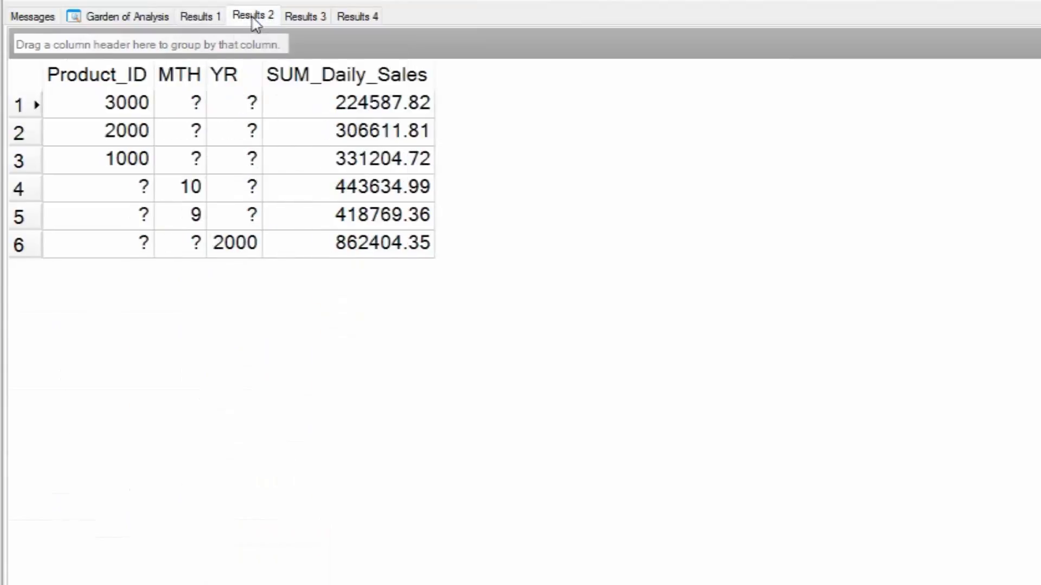
pyautogui.click(33, 245)
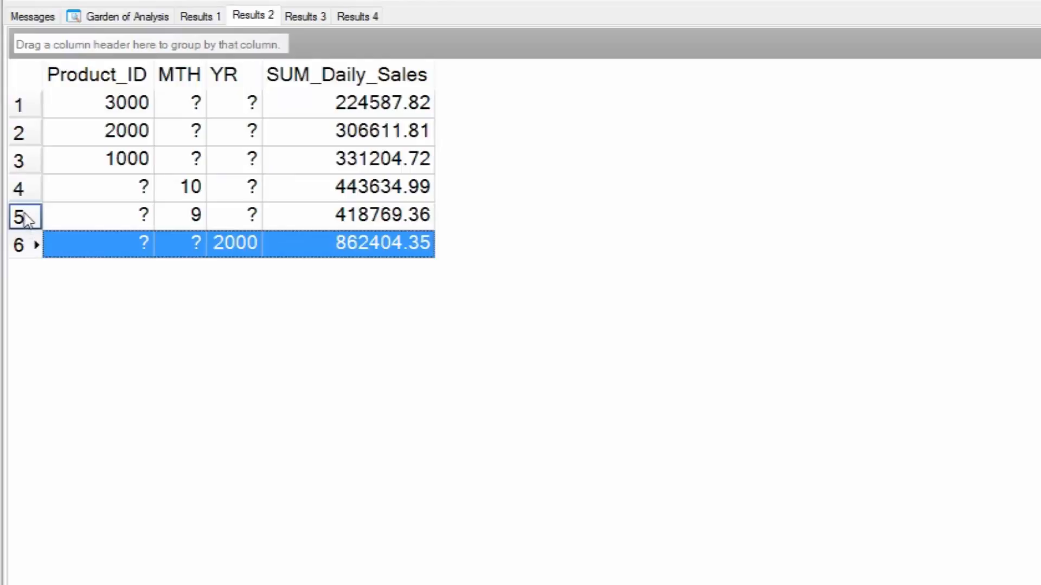
pyautogui.click(27, 220)
pyautogui.moveTo(28, 220); pyautogui.dragTo(28, 194)
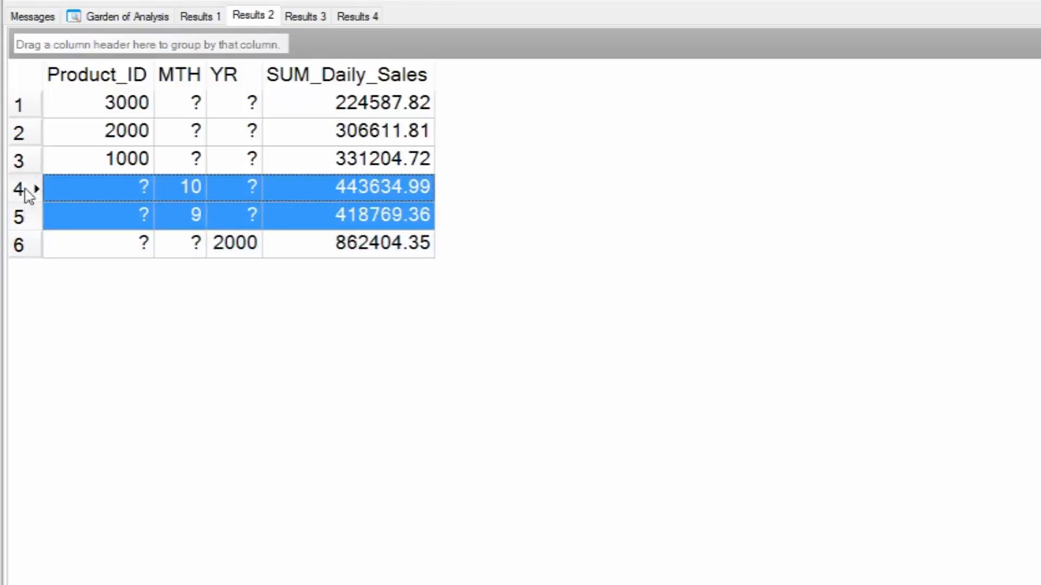
pyautogui.click(29, 161)
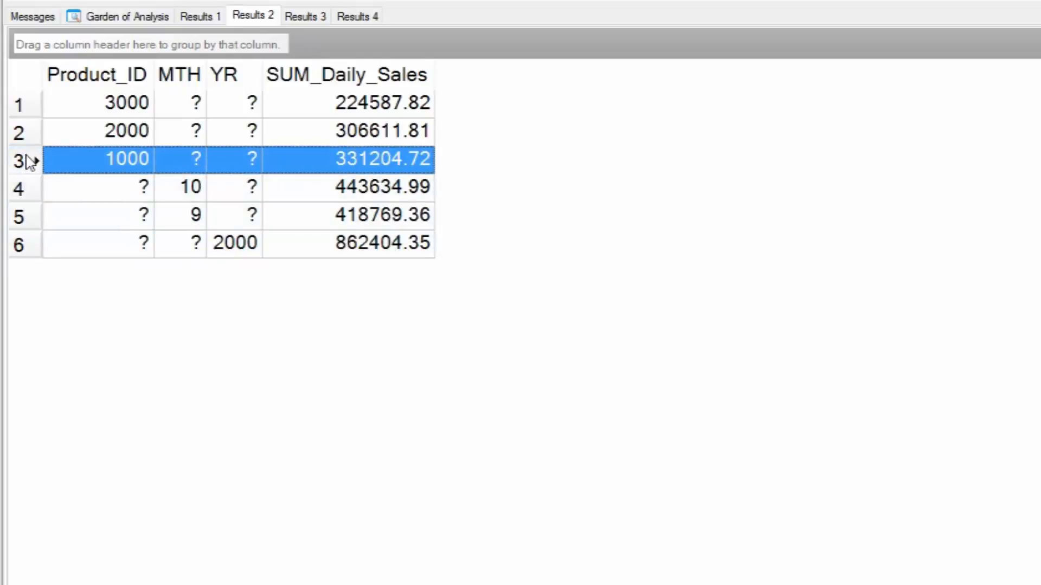
pyautogui.click(28, 133)
pyautogui.click(27, 104)
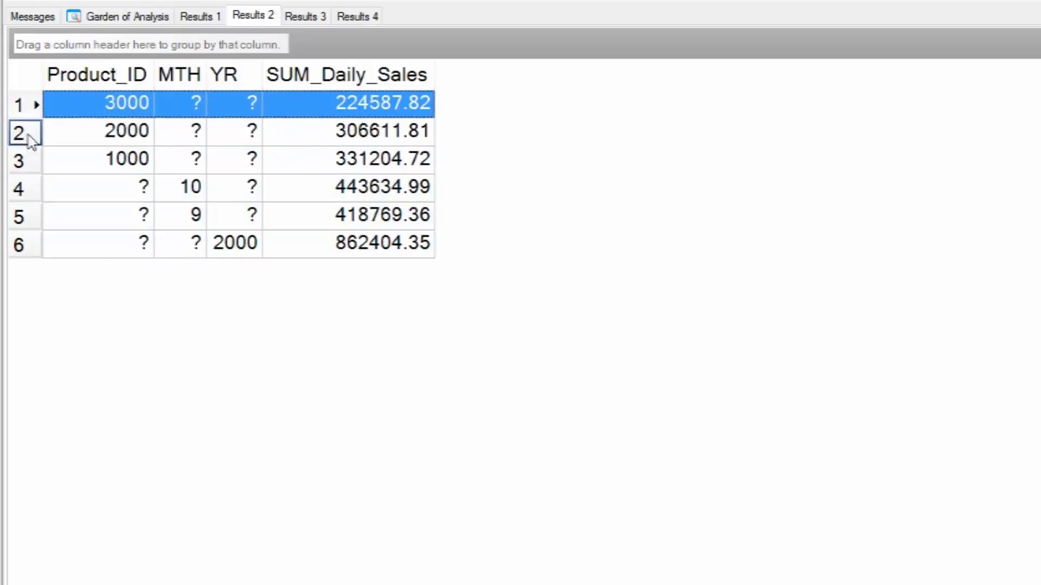
pyautogui.moveTo(28, 160); pyautogui.dragTo(30, 104)
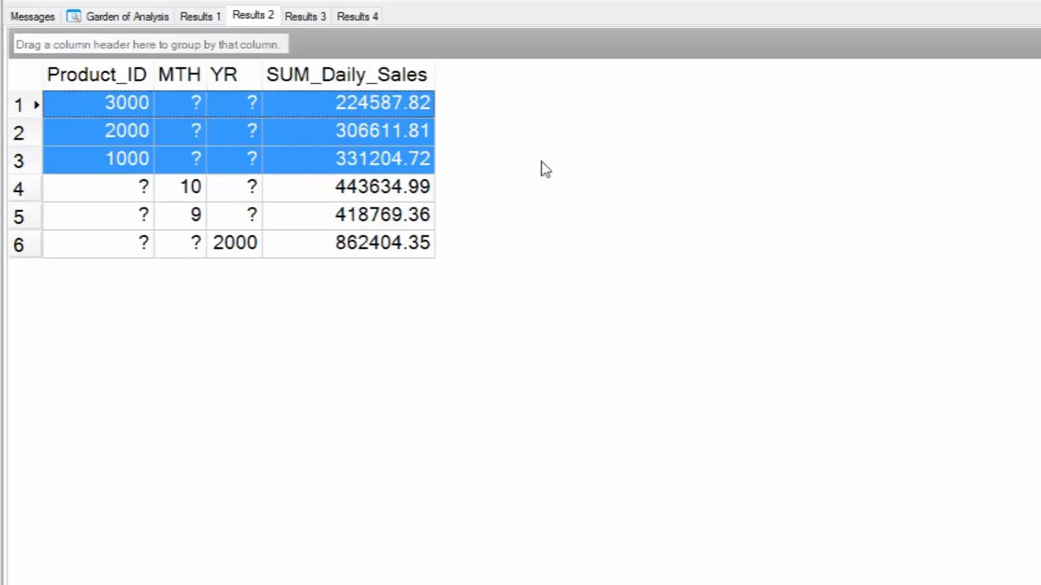
# Step: Examine the grand total, product subtotal and monthly rows in the Rollup results, and review the Cube results
pyautogui.click(318, 22)
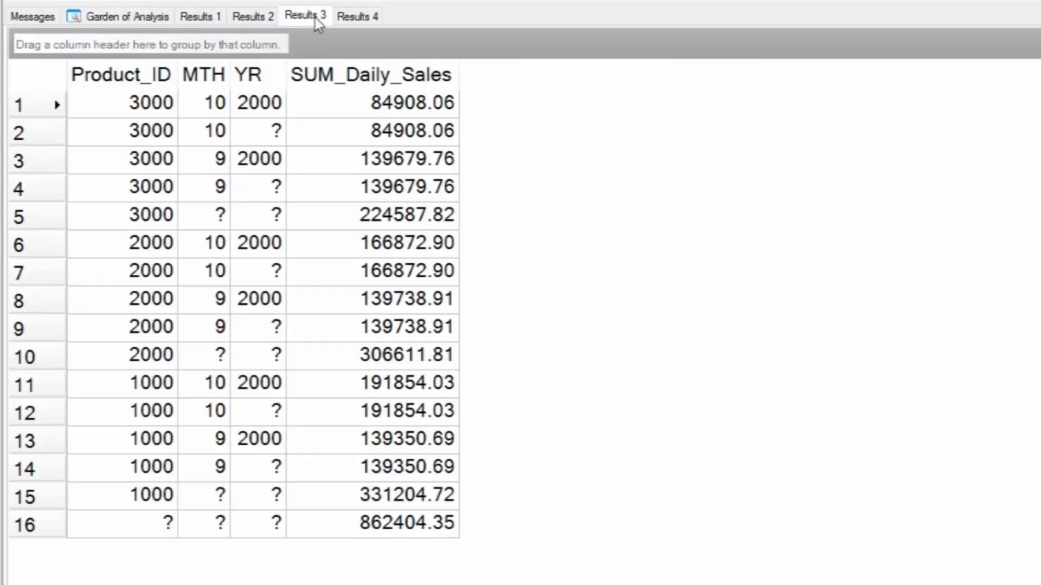
pyautogui.click(37, 534)
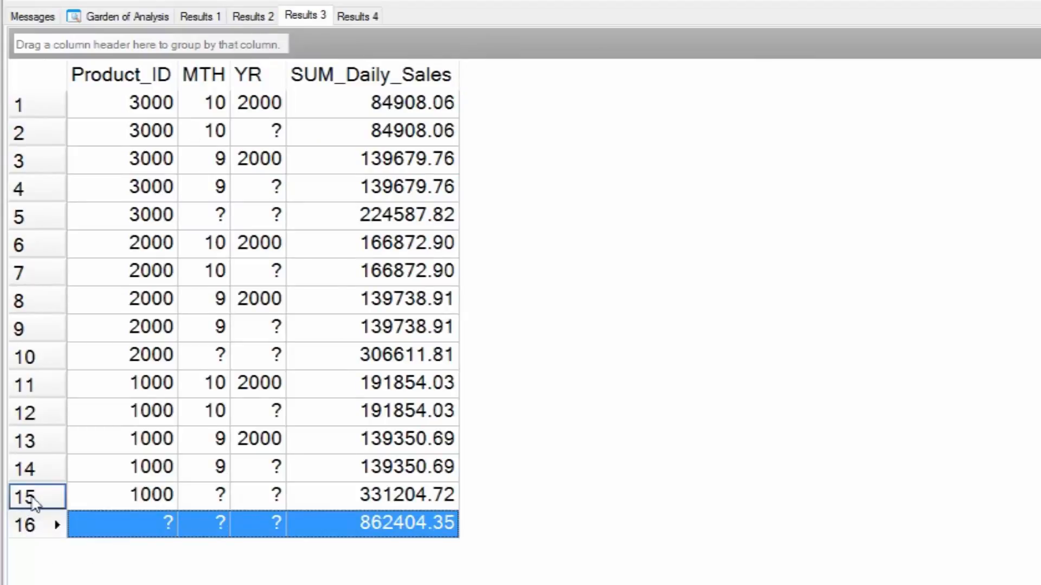
pyautogui.click(33, 504)
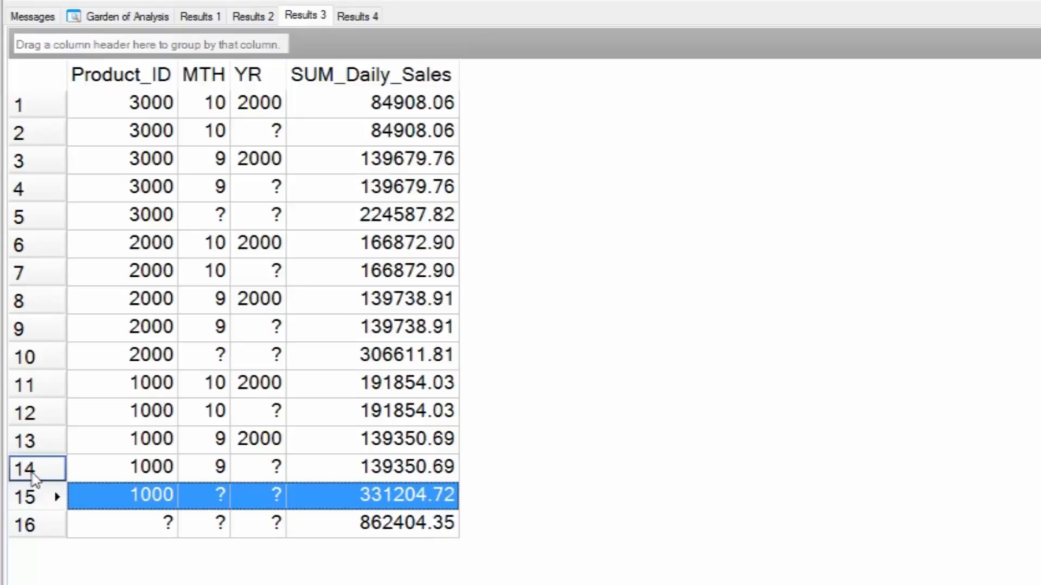
pyautogui.click(31, 473)
pyautogui.click(31, 443)
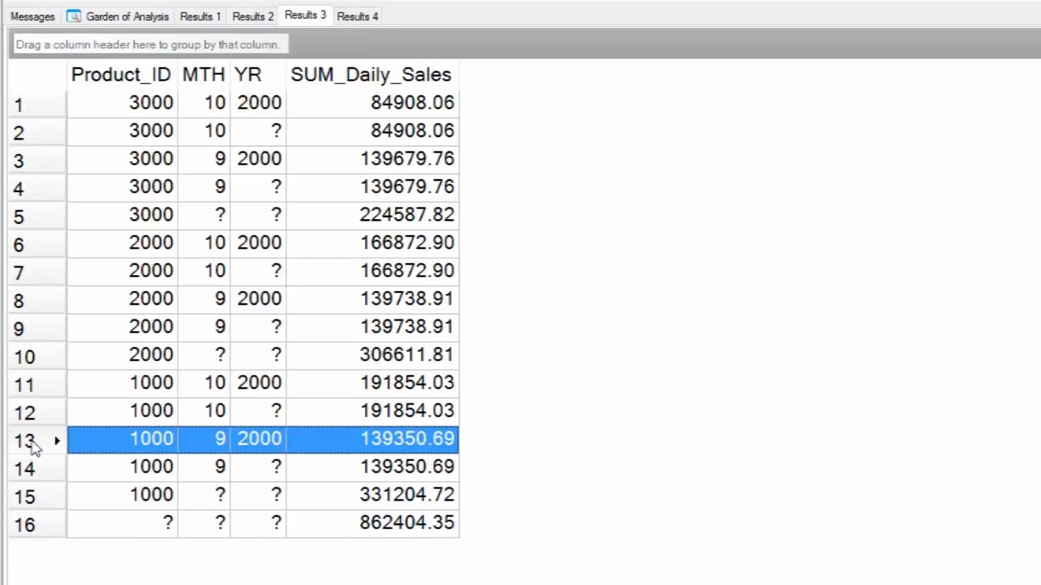
pyautogui.click(38, 415)
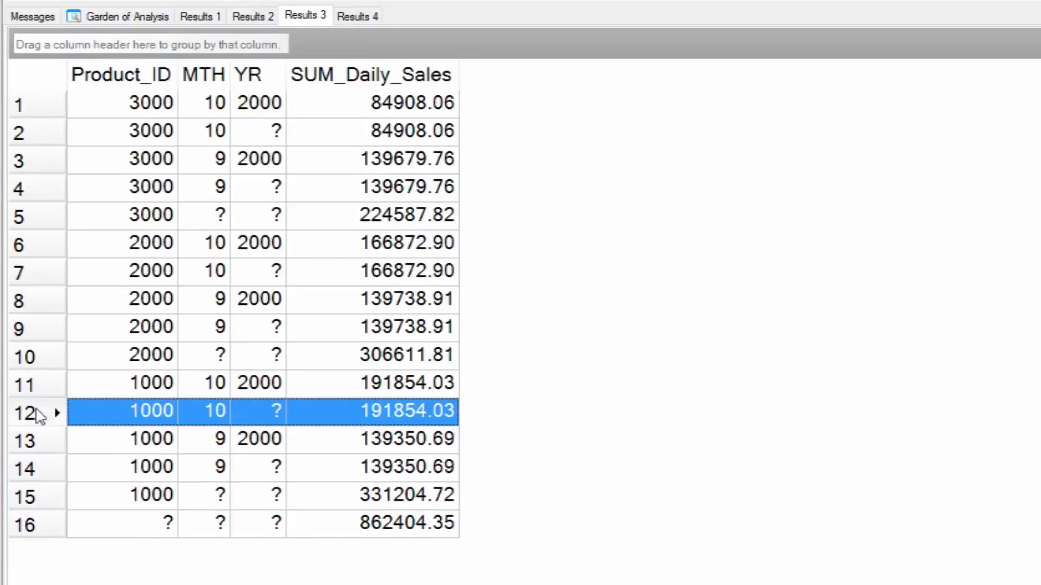
pyautogui.click(370, 19)
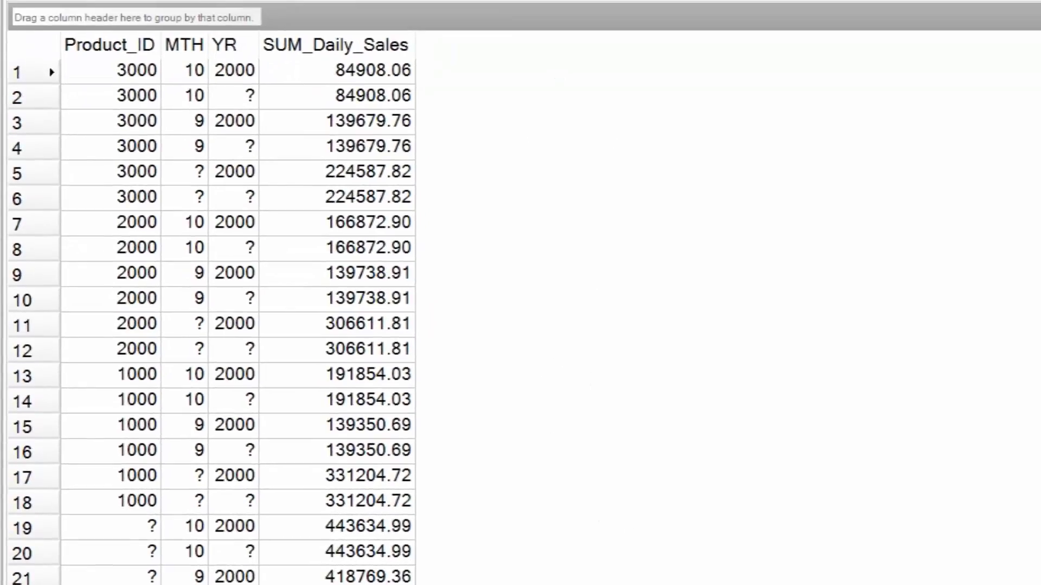
pyautogui.scroll(-1, 238, 325)
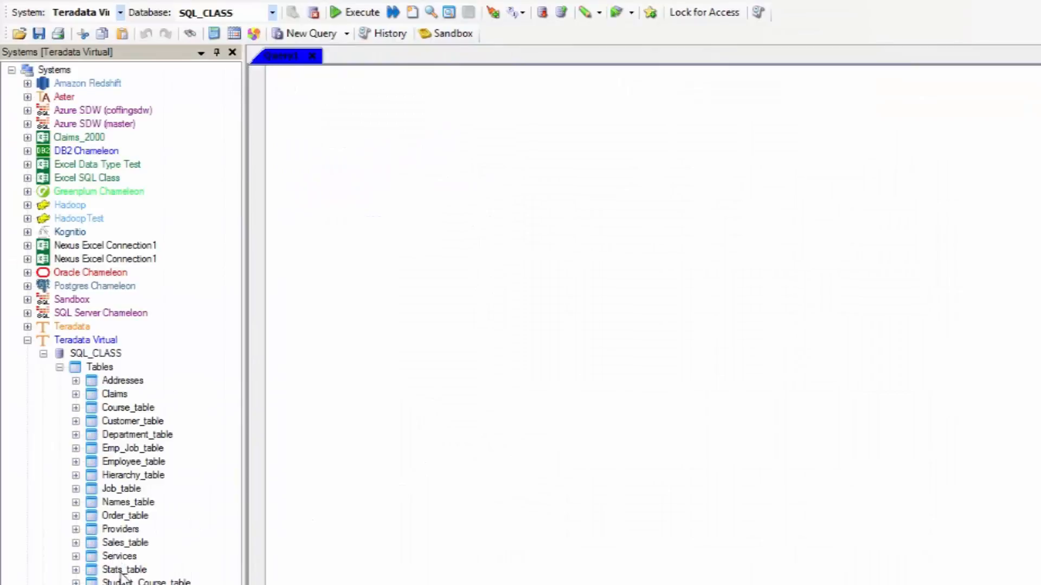
# Step: Generate a Quick Select query on the Sales_table in SQL_CLASS and execute it
pyautogui.click(114, 546)
pyautogui.rightClick(114, 546)
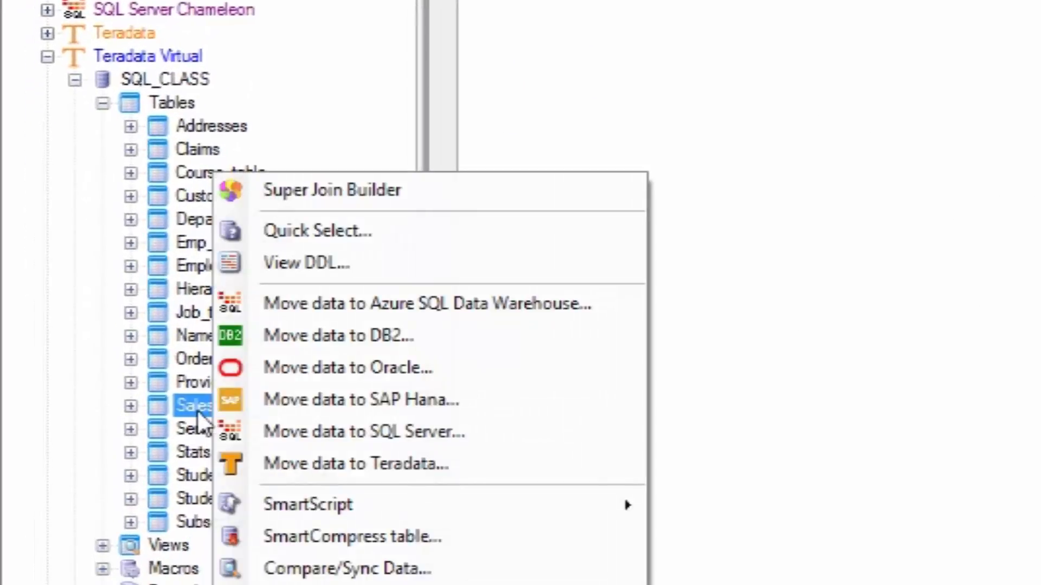
pyautogui.click(361, 232)
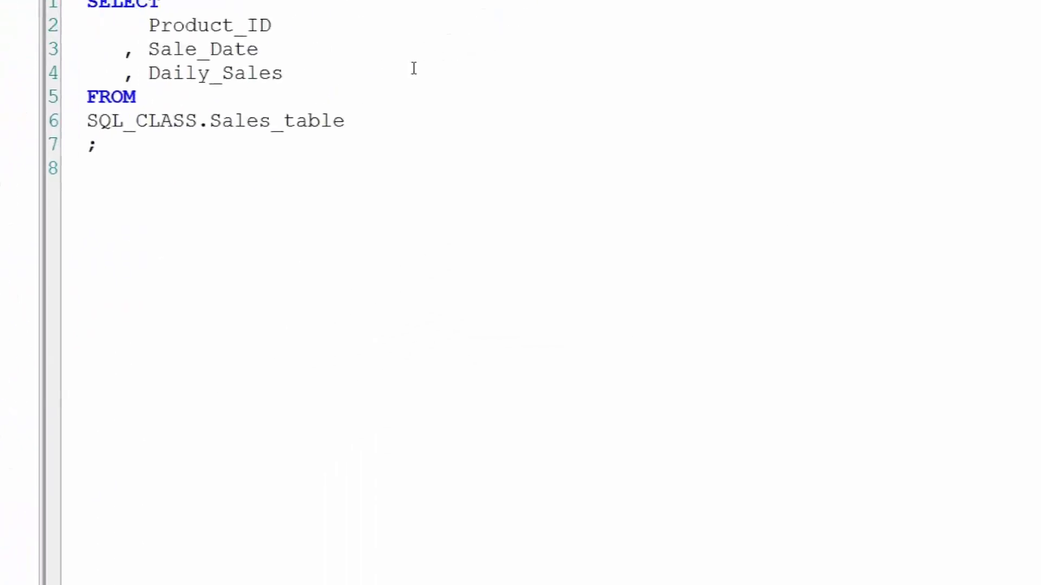
pyautogui.click(71, 11)
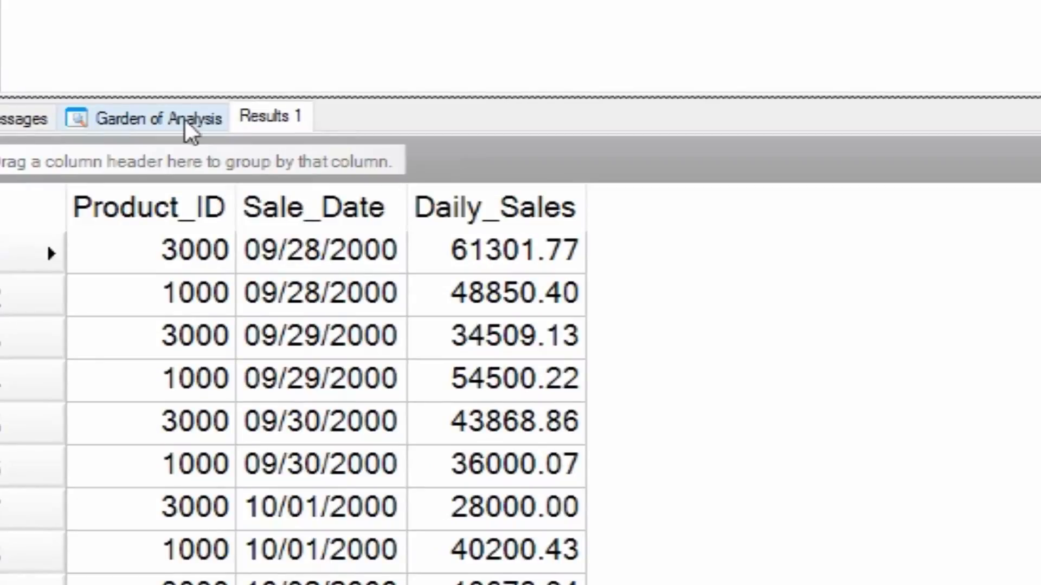
# Step: In the Garden of Analysis, make the Sales_table result set, Result 5, the active result set
pyautogui.click(184, 120)
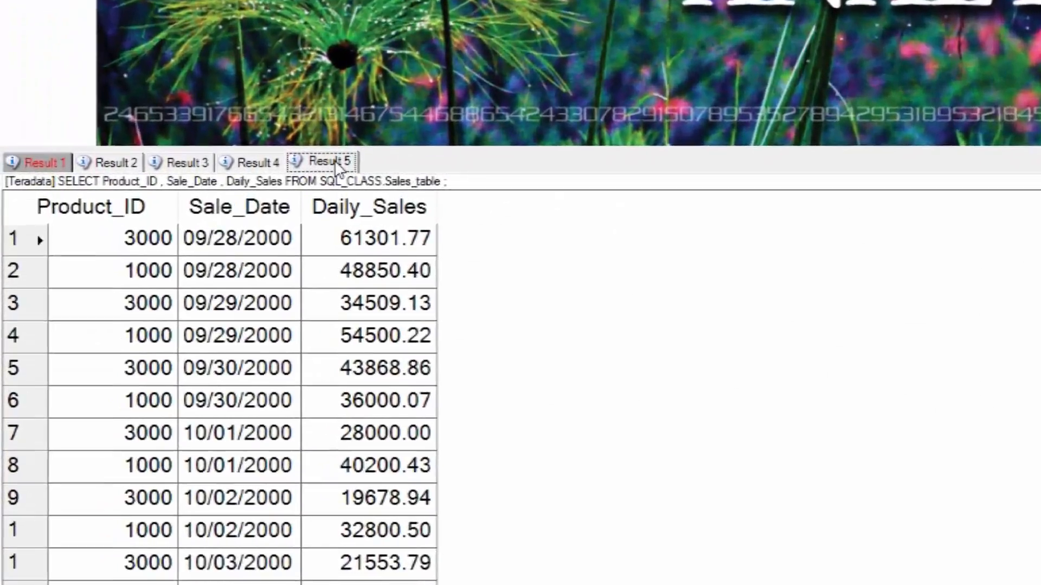
pyautogui.rightClick(188, 346)
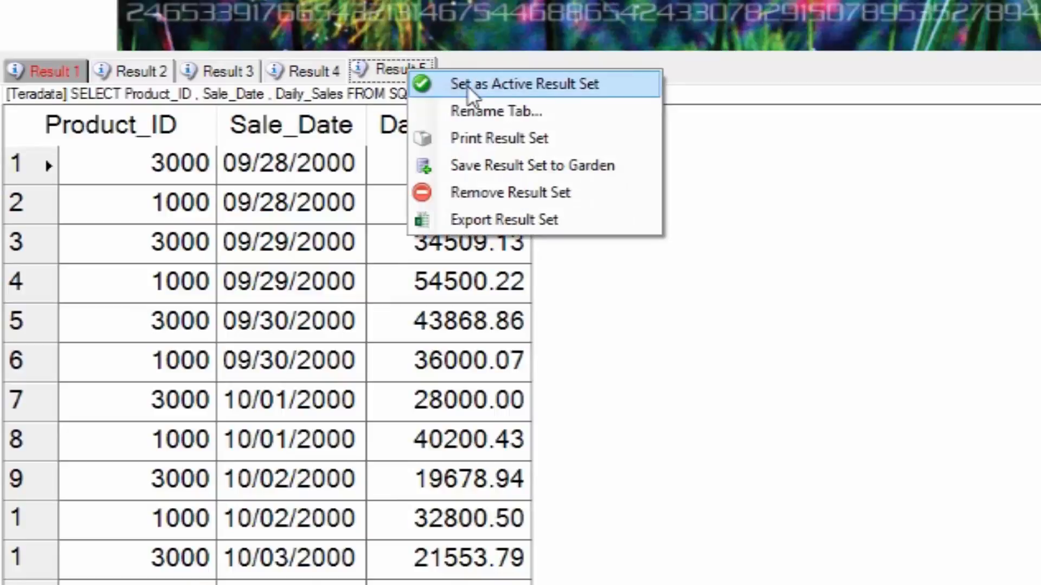
pyautogui.click(467, 86)
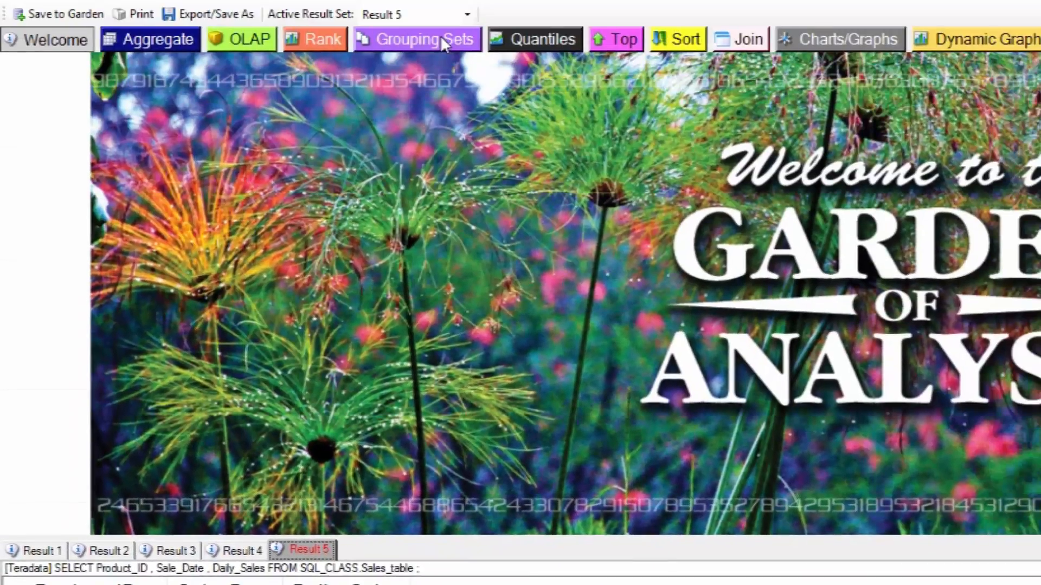
# Step: In the Grouping Sets analysis, assign Product_ID as the product, Sale_Date as the date column and Daily_Sales as the sum
pyautogui.click(442, 41)
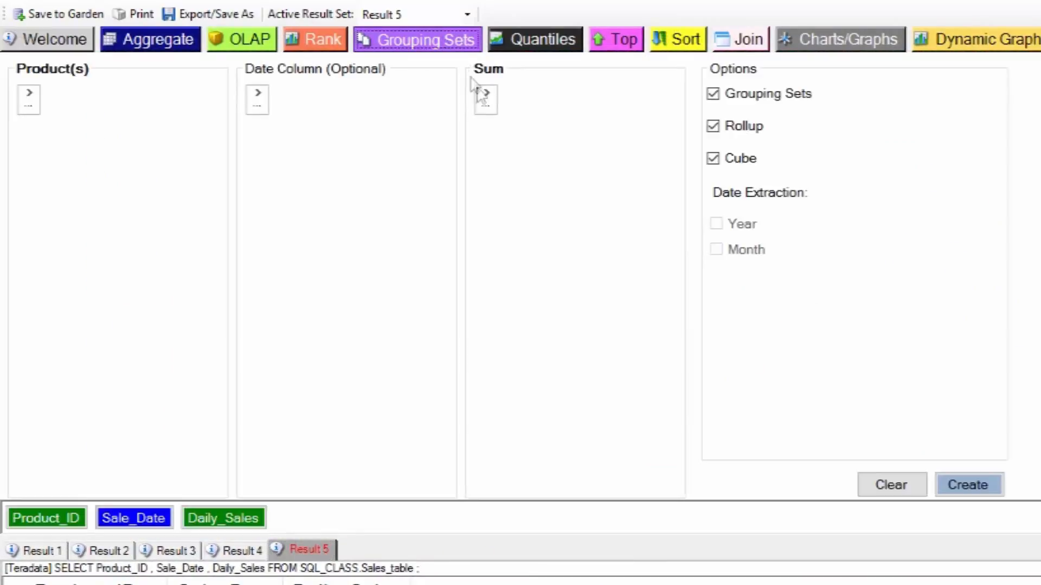
pyautogui.click(28, 98)
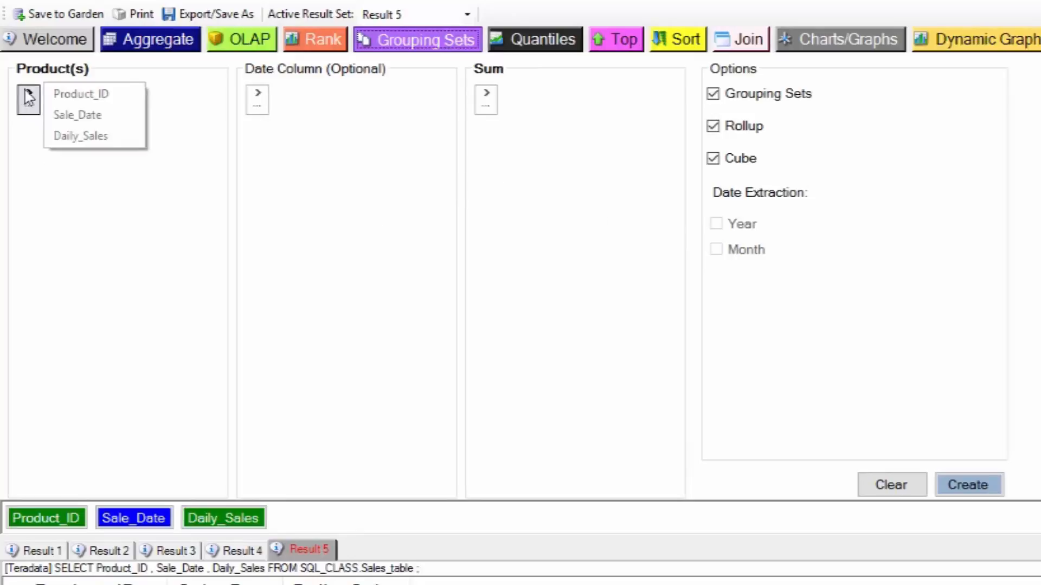
pyautogui.click(52, 93)
pyautogui.click(259, 97)
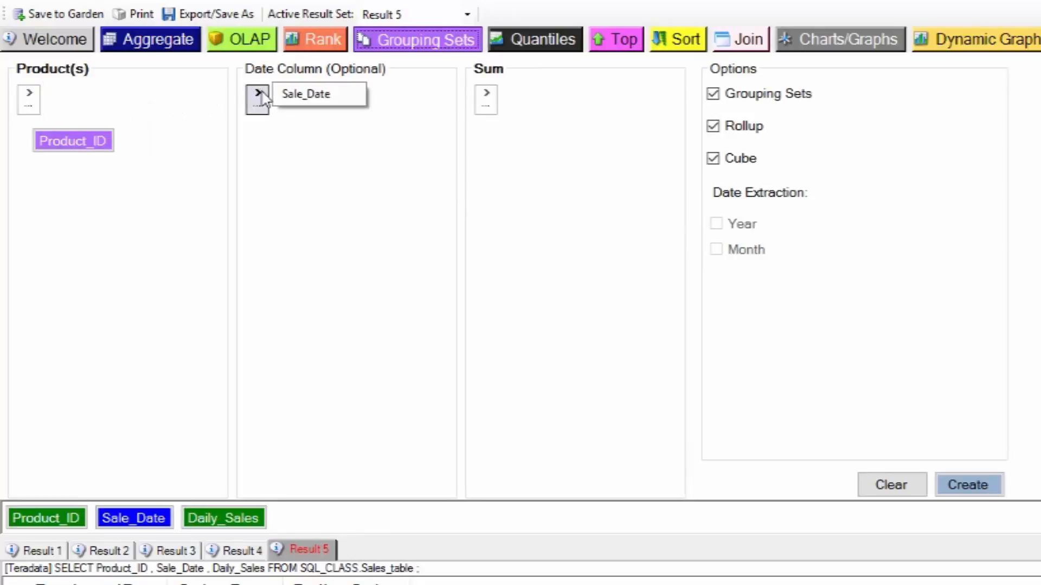
pyautogui.click(287, 96)
pyautogui.click(486, 96)
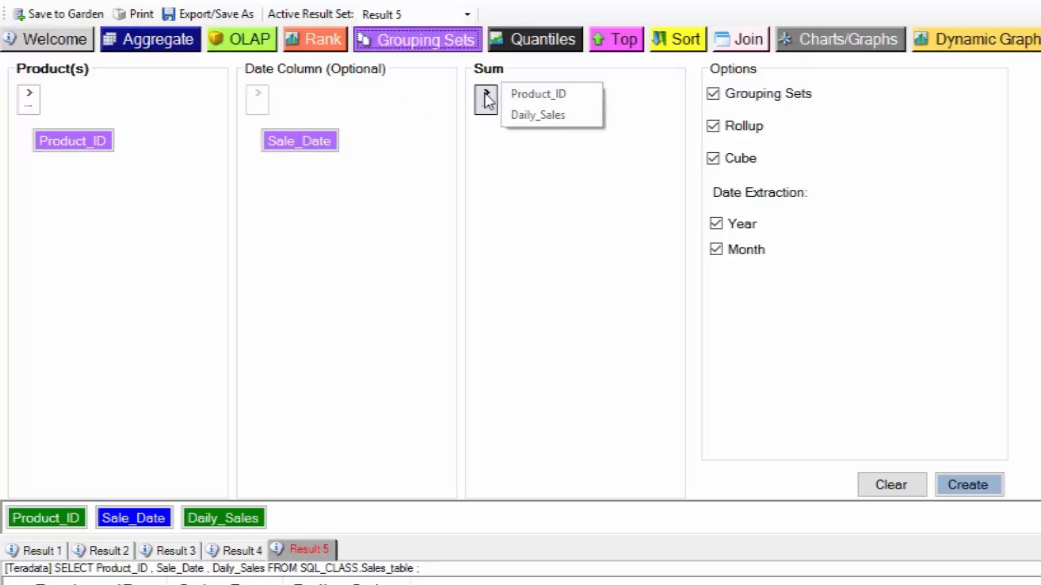
pyautogui.click(534, 113)
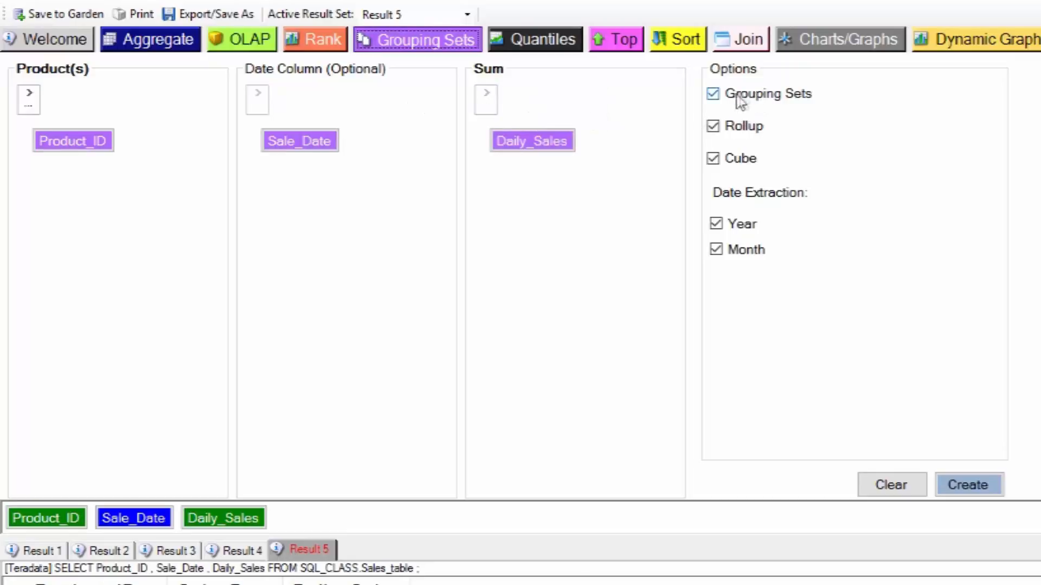
# Step: Create the analysis with Grouping Sets, Rollup and Cube enabled, using year and month date extraction
pyautogui.click(713, 95)
pyautogui.click(713, 95)
pyautogui.click(712, 126)
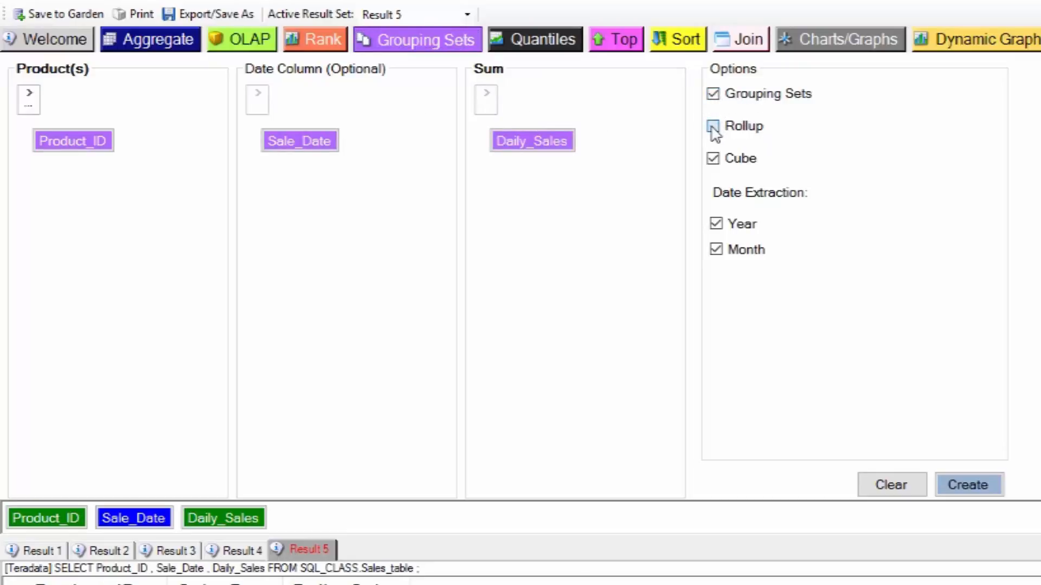
pyautogui.click(713, 125)
pyautogui.click(963, 489)
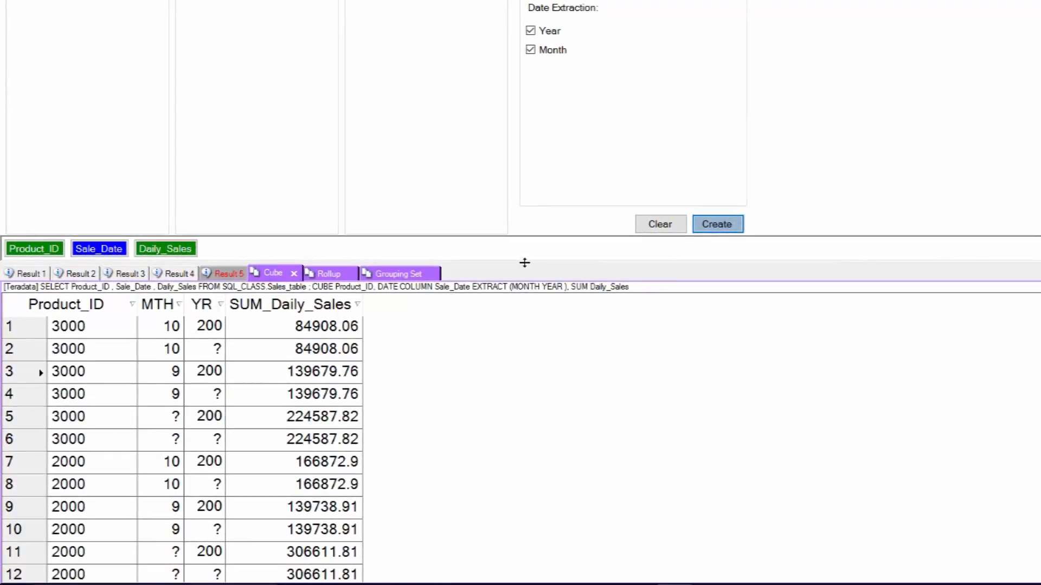
# Step: Enlarge the results area and examine the year, month and product subtotal rows in the Grouping Set results
pyautogui.moveTo(526, 261); pyautogui.dragTo(569, 42)
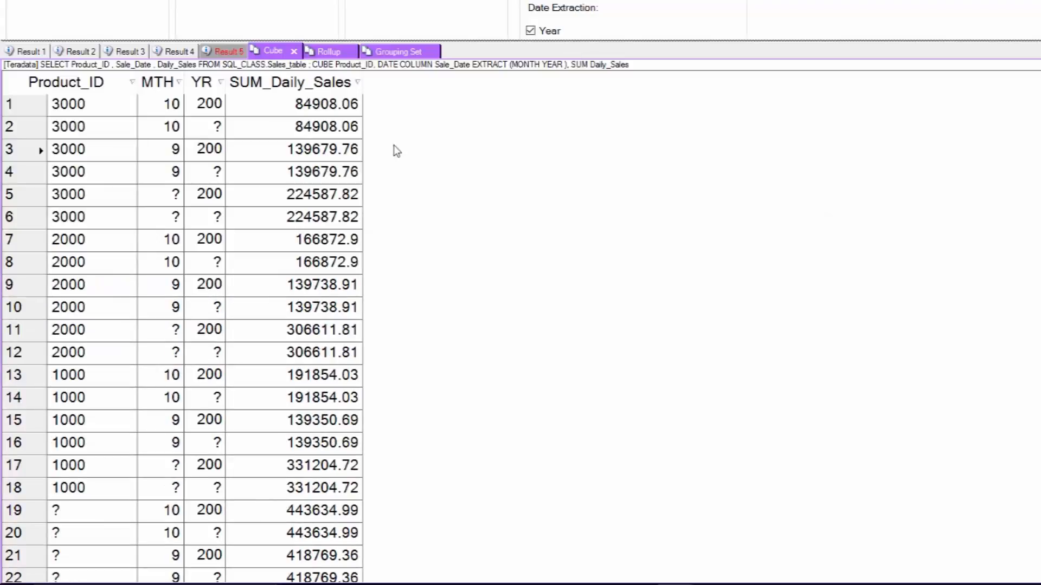
pyautogui.click(388, 54)
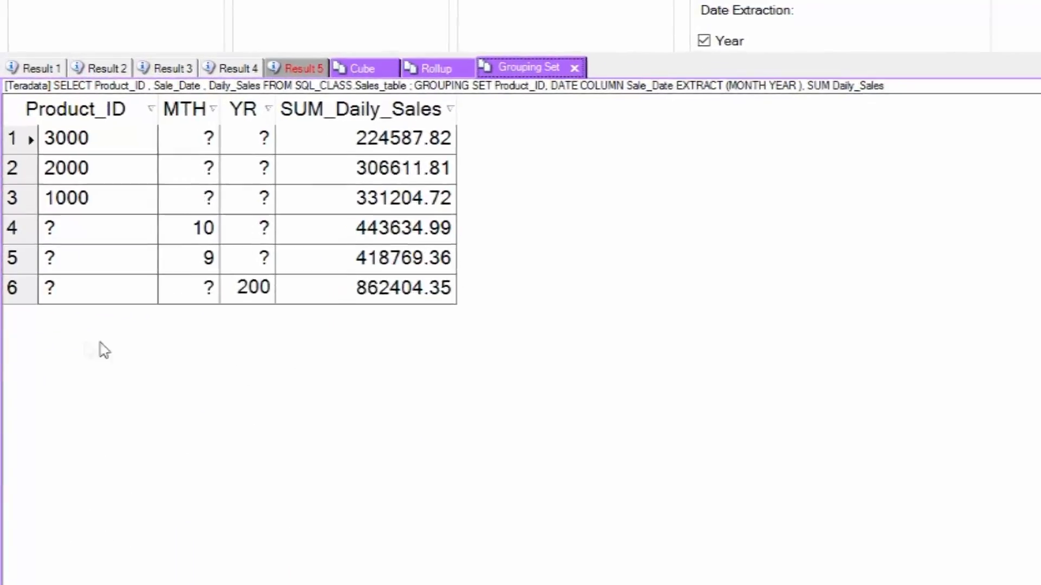
pyautogui.click(11, 331)
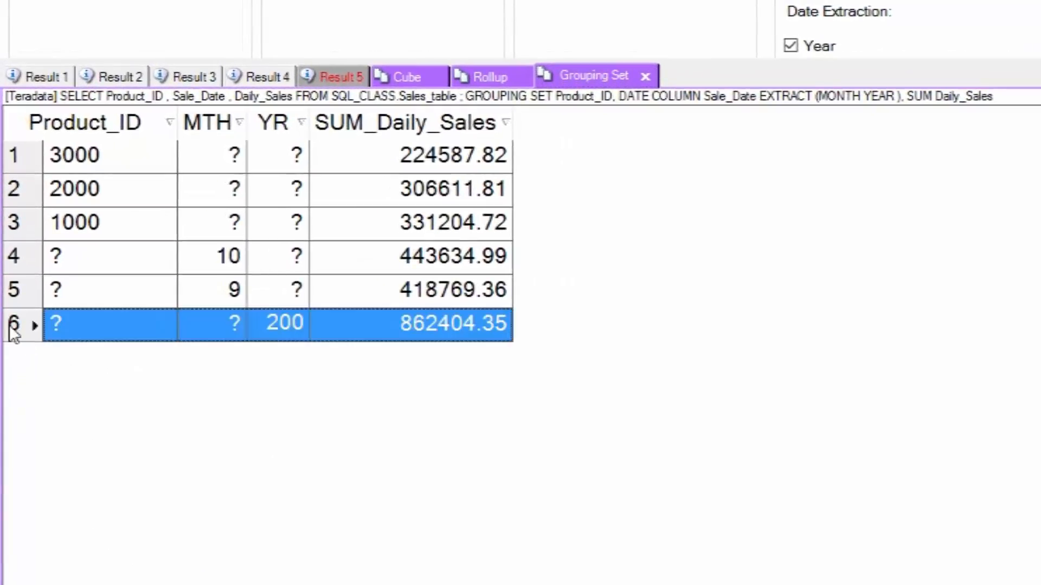
pyautogui.click(17, 288)
pyautogui.moveTo(17, 288); pyautogui.dragTo(21, 137)
pyautogui.click(24, 225)
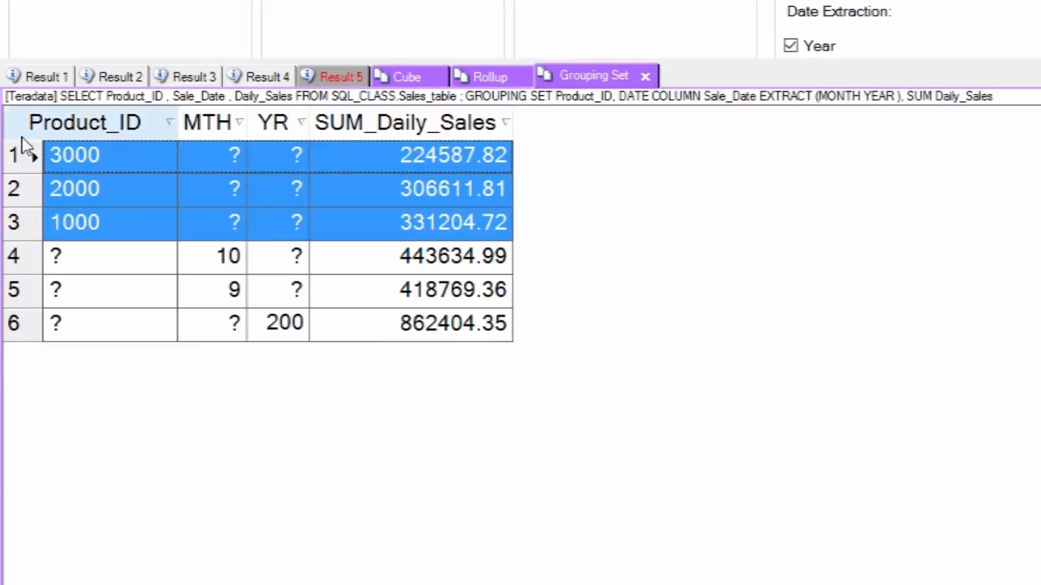
# Step: Widen the YR column in the Rollup and Cube results to show full years, and preview the Cube columns' charts
pyautogui.click(490, 77)
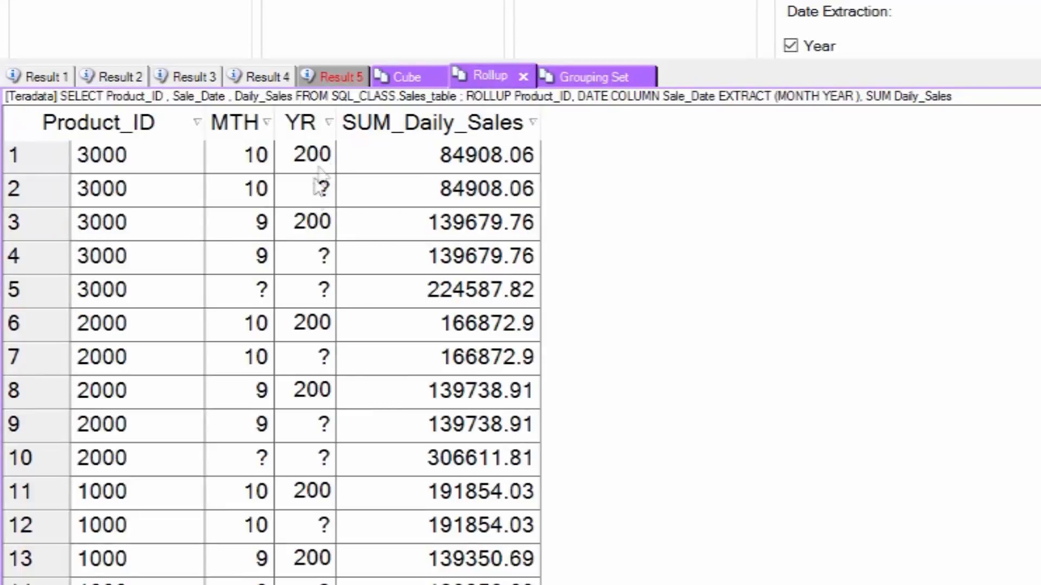
pyautogui.moveTo(336, 120); pyautogui.dragTo(364, 124)
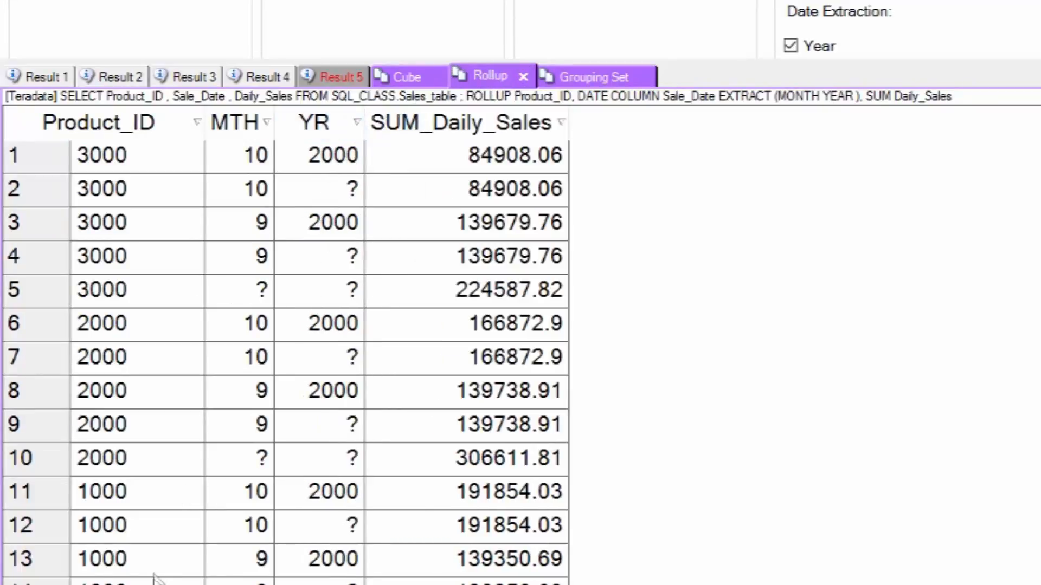
pyautogui.click(414, 80)
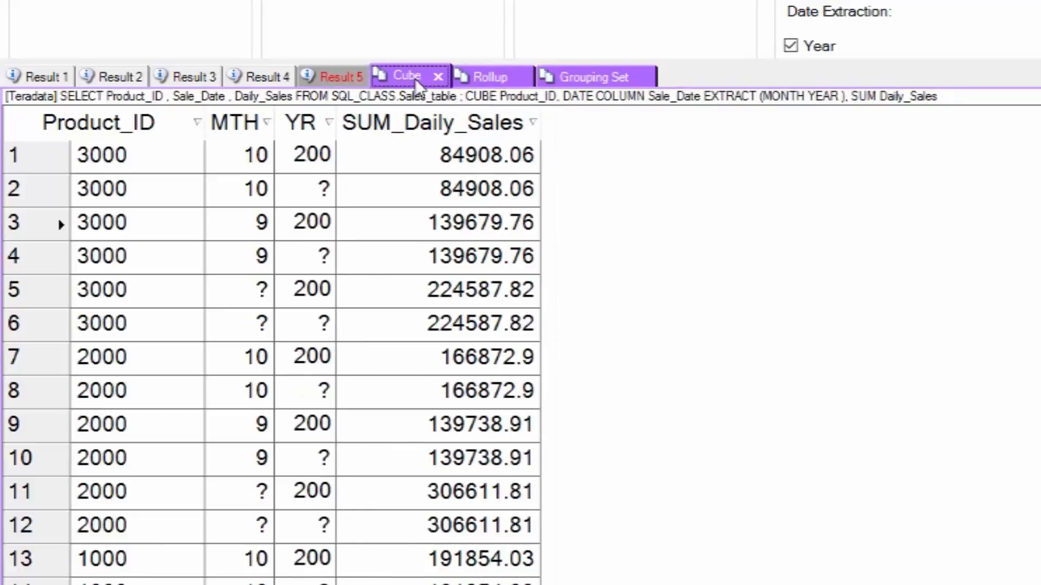
pyautogui.moveTo(339, 117)
pyautogui.moveTo(336, 116); pyautogui.dragTo(364, 120)
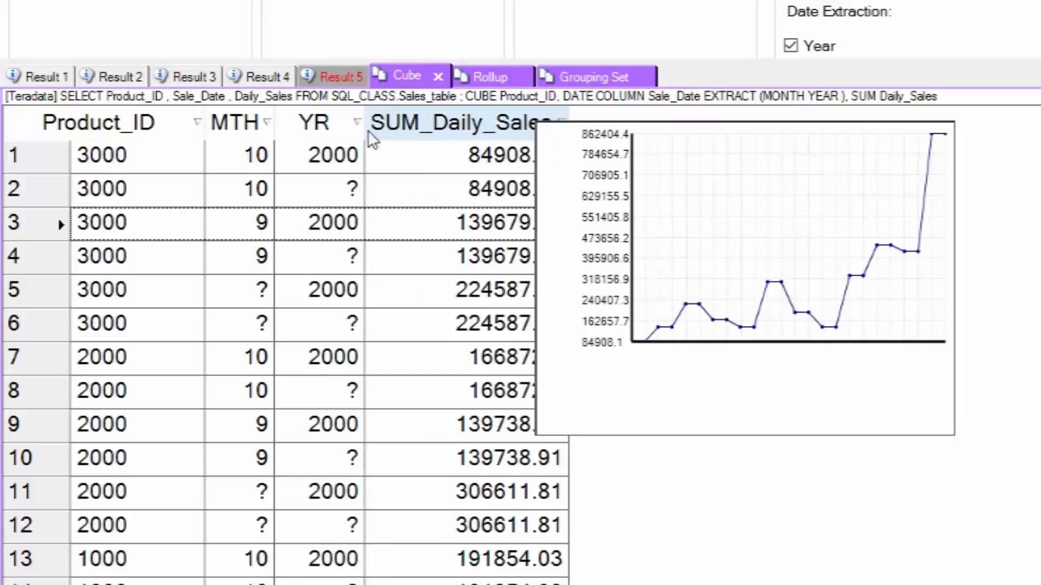
pyautogui.moveTo(332, 130)
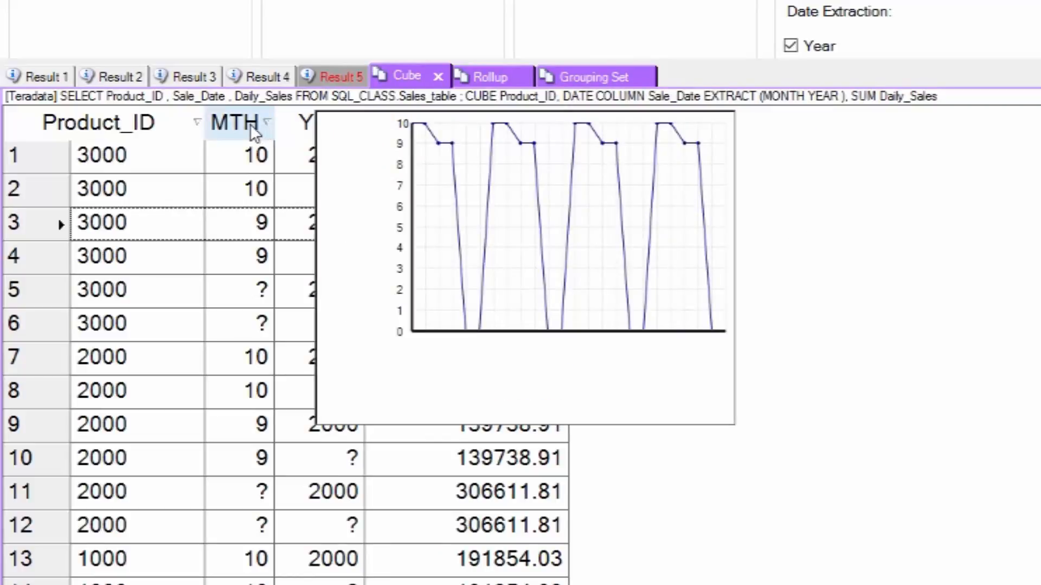
pyautogui.moveTo(116, 135)
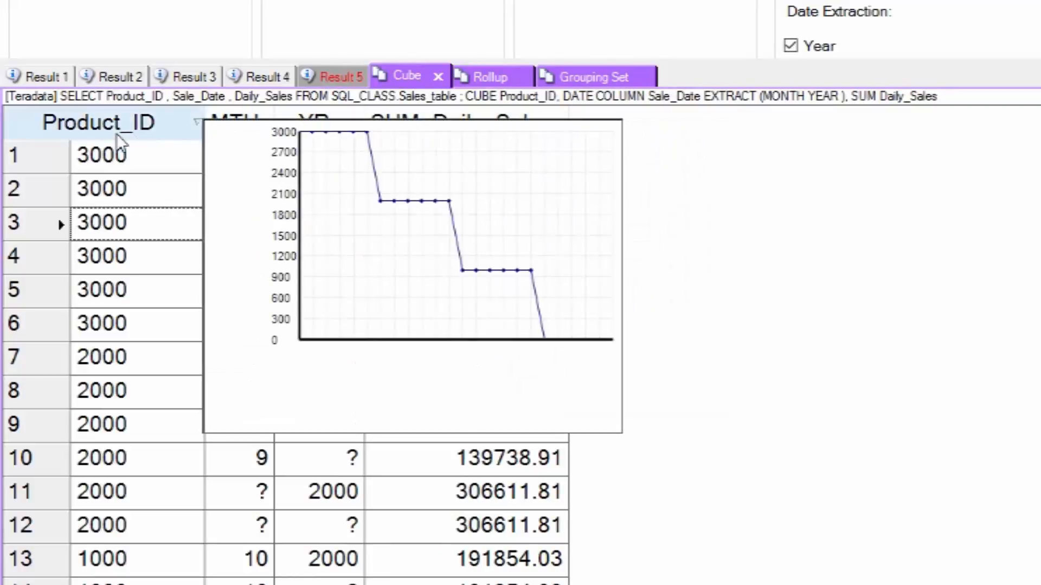